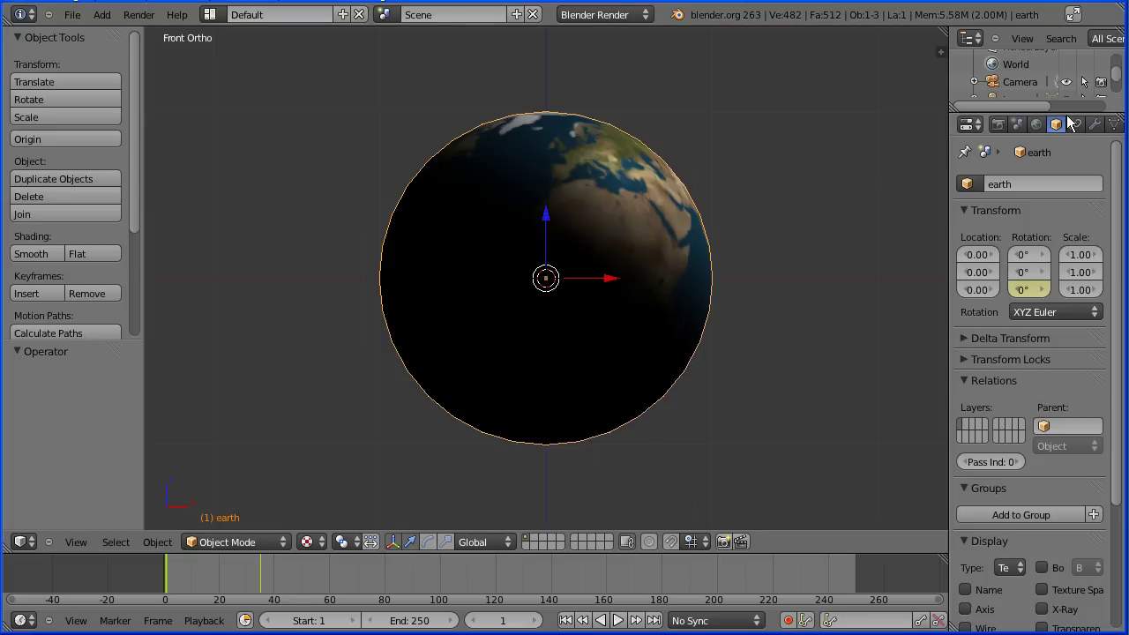
Hide the earth in the outliner and add a new UV sphere
left_click_drag(1067, 109, 1068, 189)
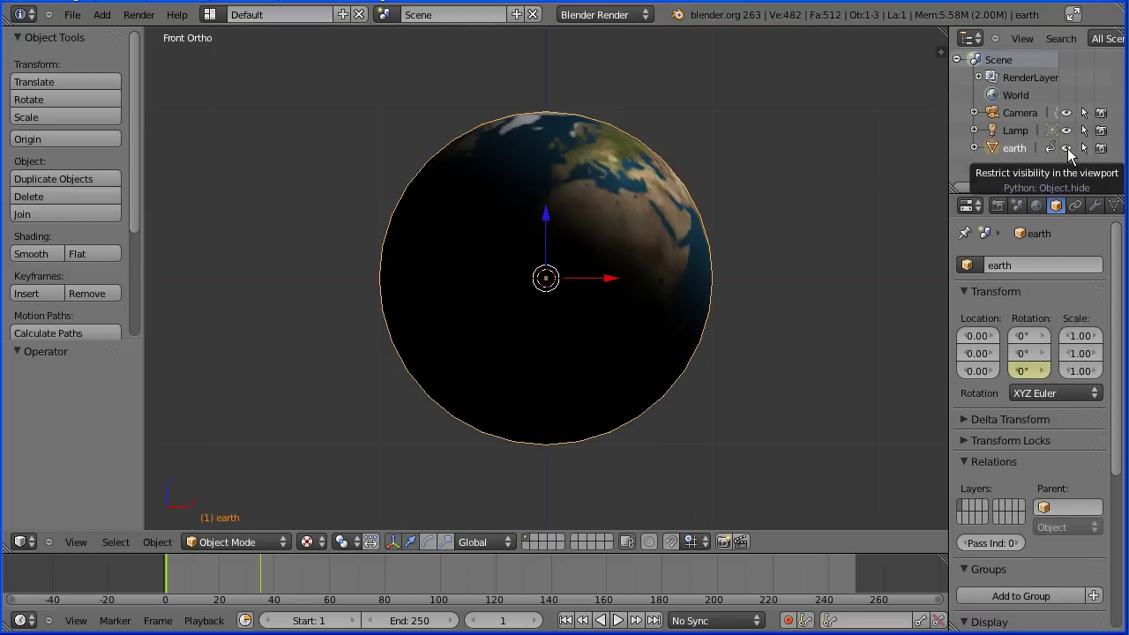
left_click(1067, 148)
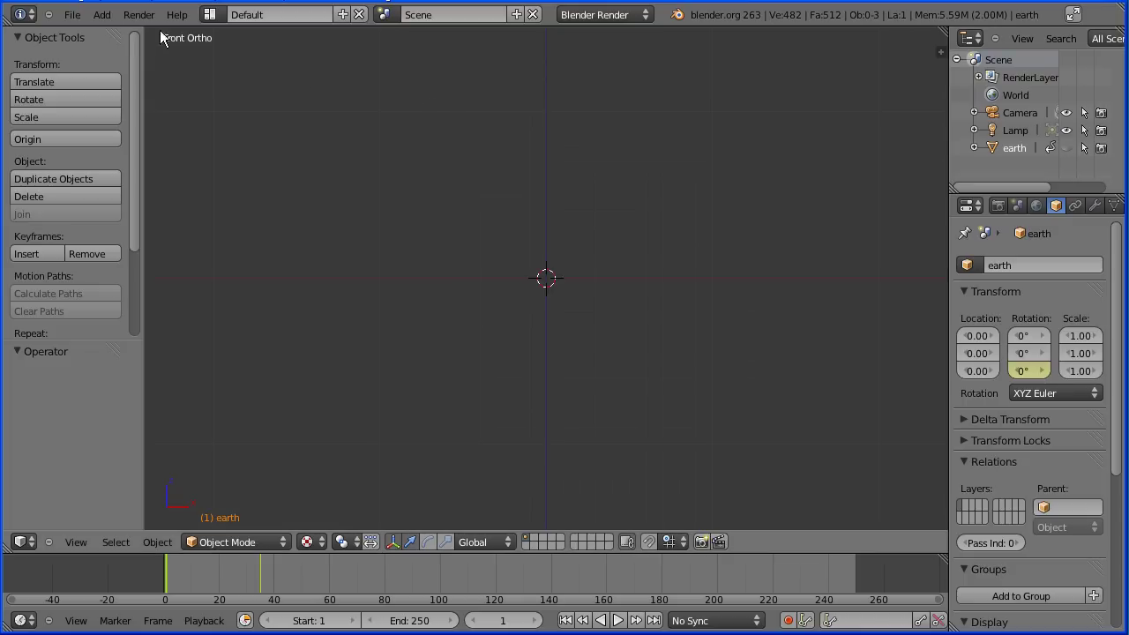
left_click(102, 15)
mouse_move(112, 33)
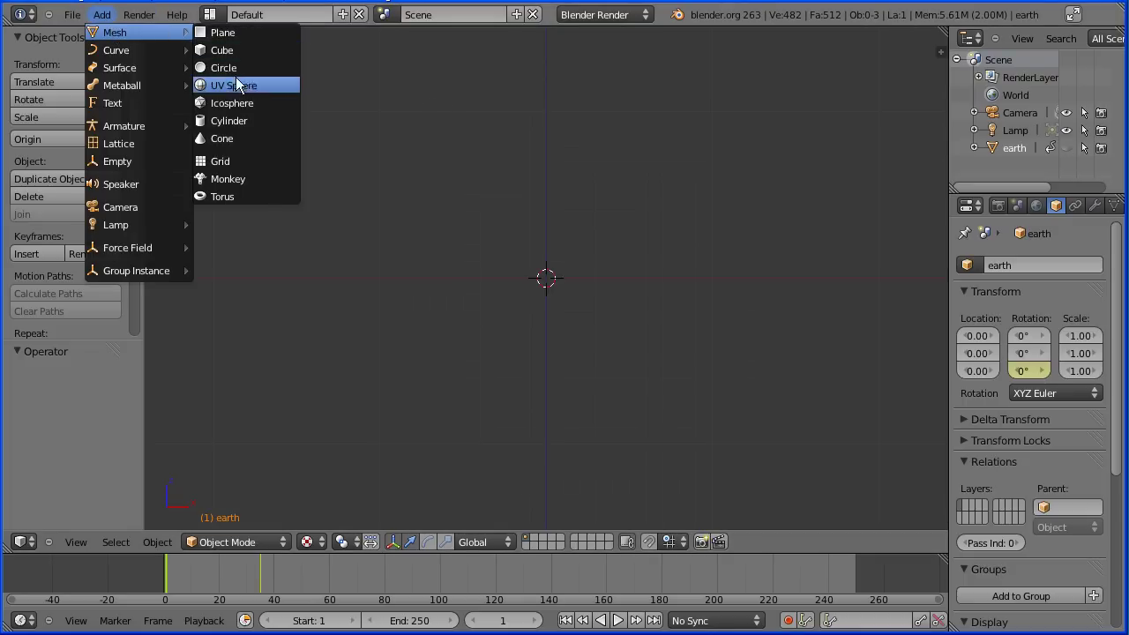
left_click(268, 86)
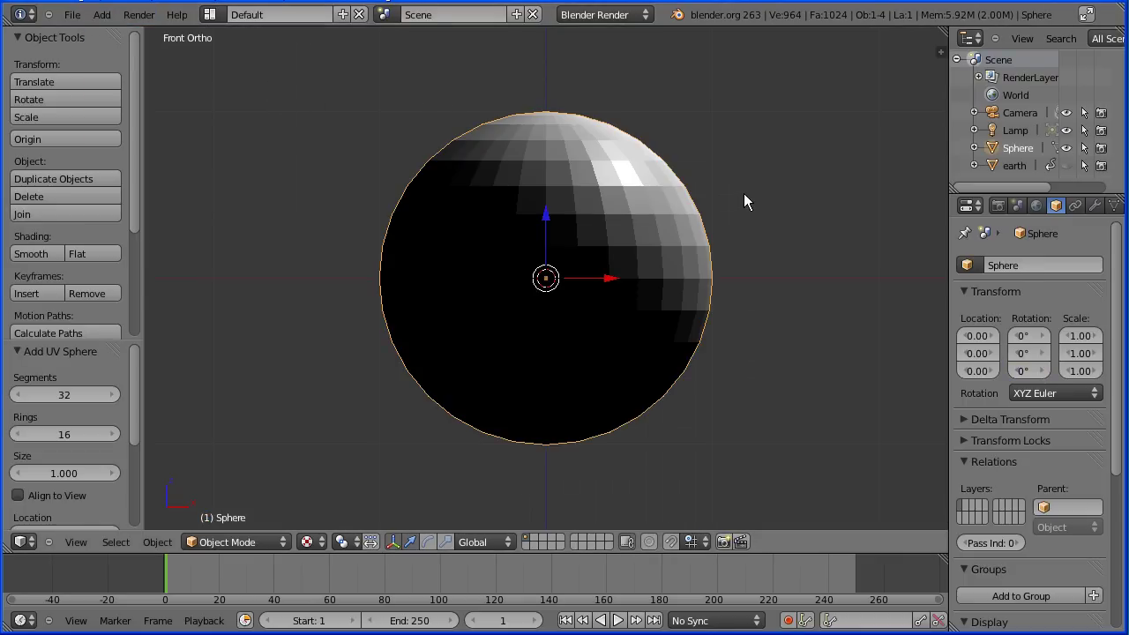
Scale the sphere to 0.5 and split the 3D view into two side-by-side views
type("s0.5")
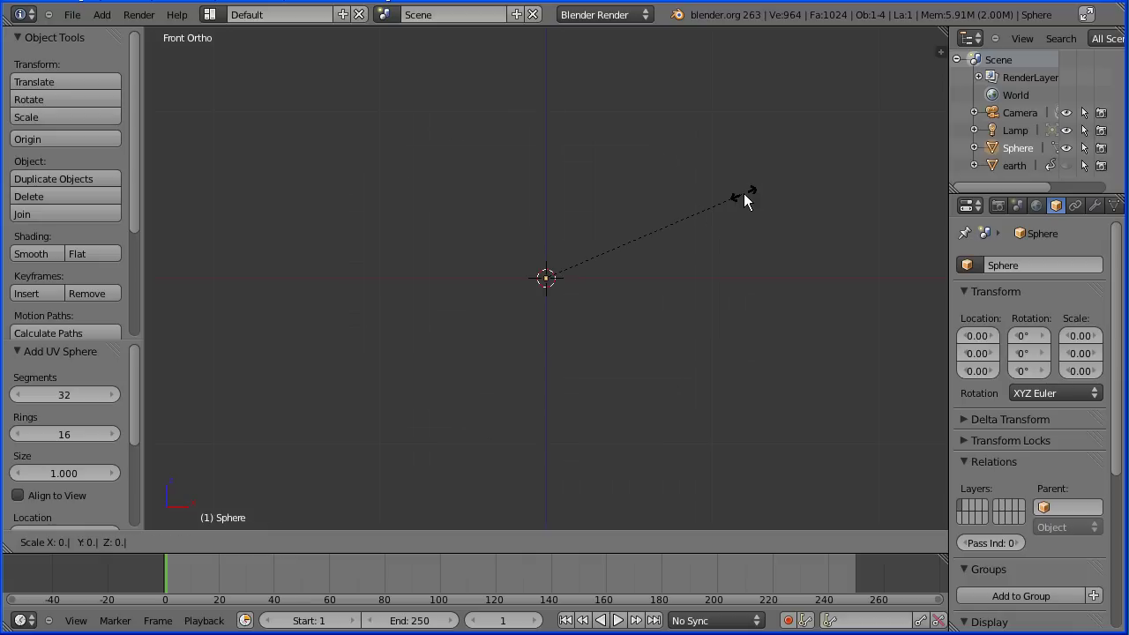
key("Return")
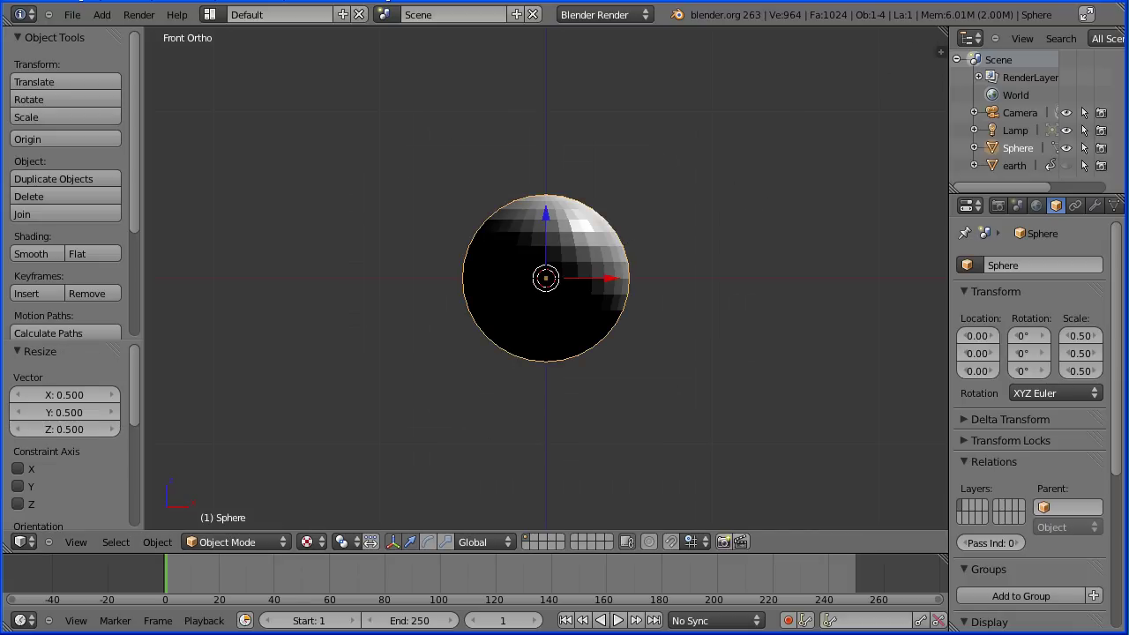
left_click_drag(938, 32, 403, 88)
left_click(422, 543)
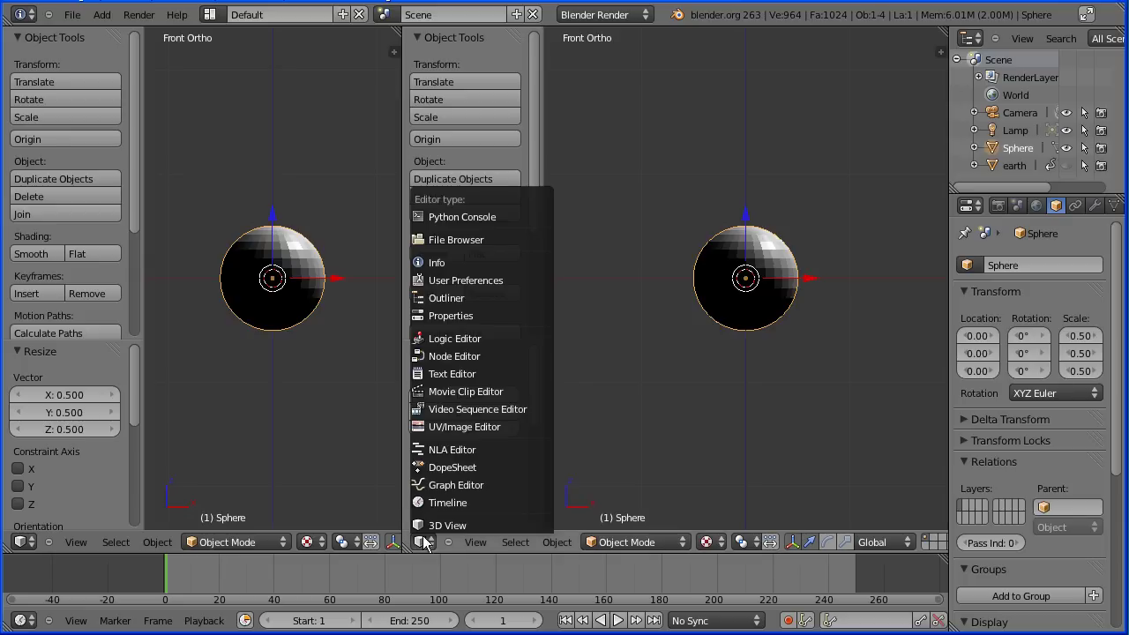
Turn the right area into an image editor showing moonmap1k.jpg
left_click(435, 428)
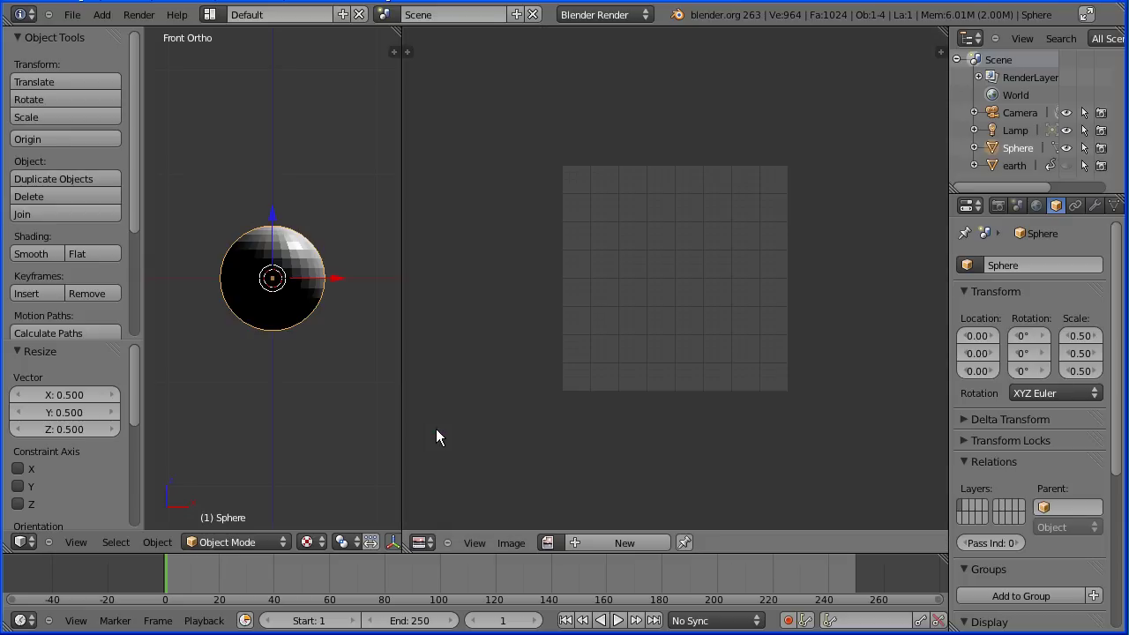
left_click(509, 542)
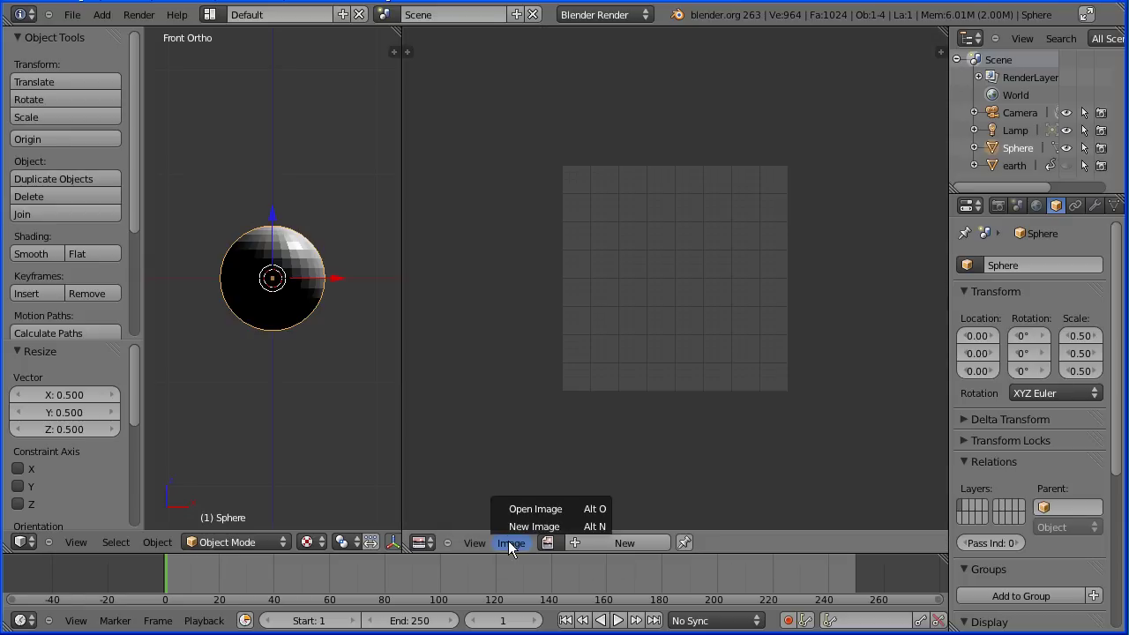
left_click(571, 509)
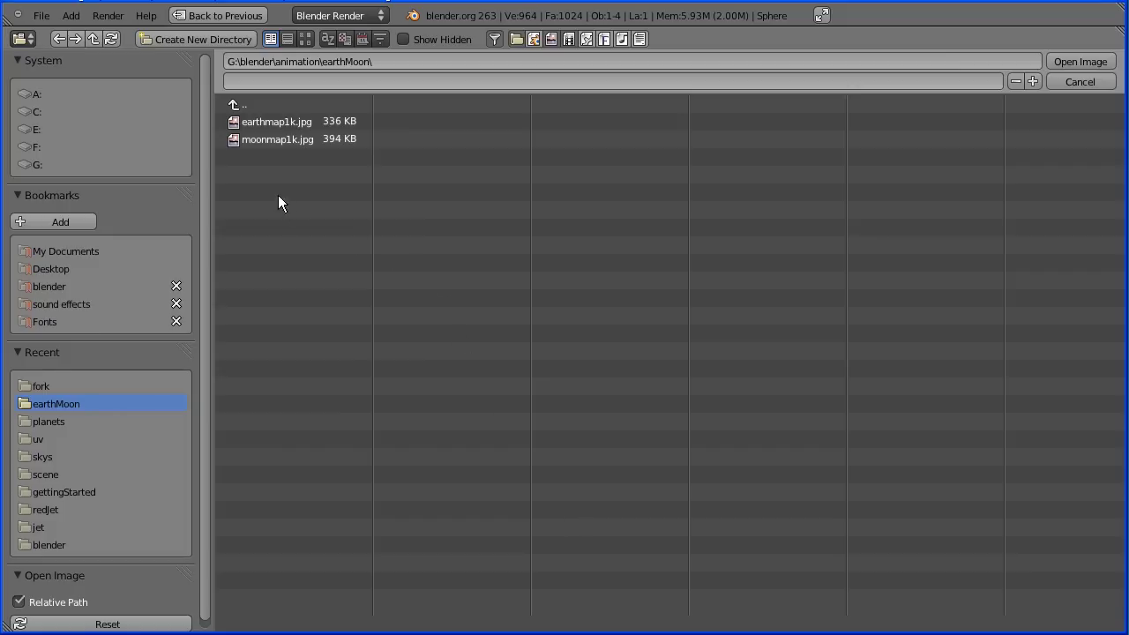
left_click(276, 140)
left_click(1079, 65)
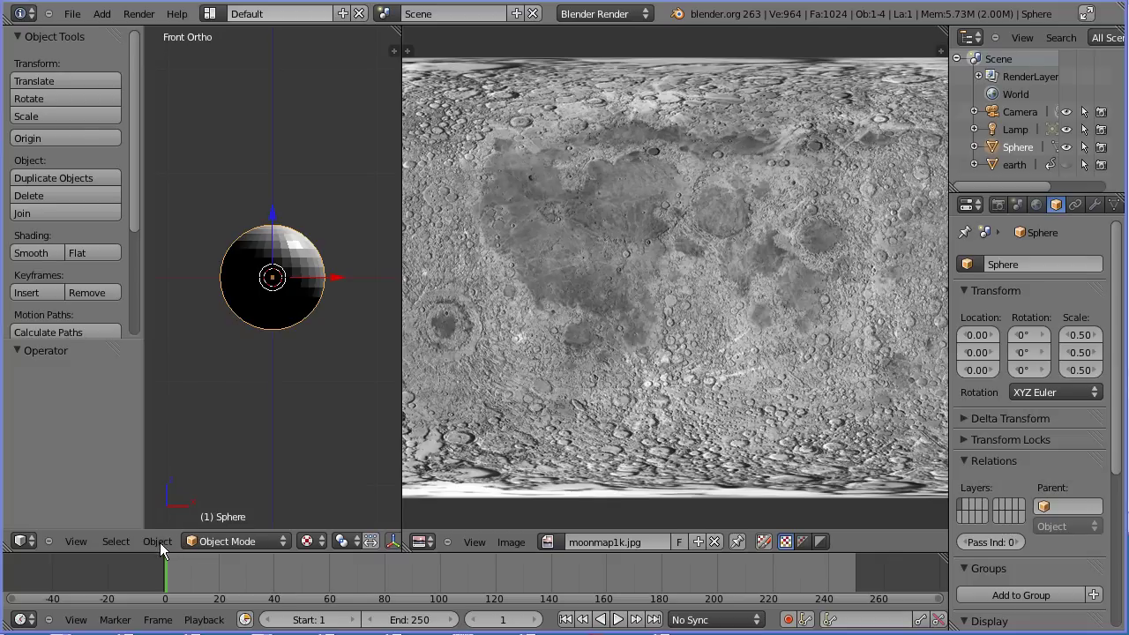
left_click(221, 541)
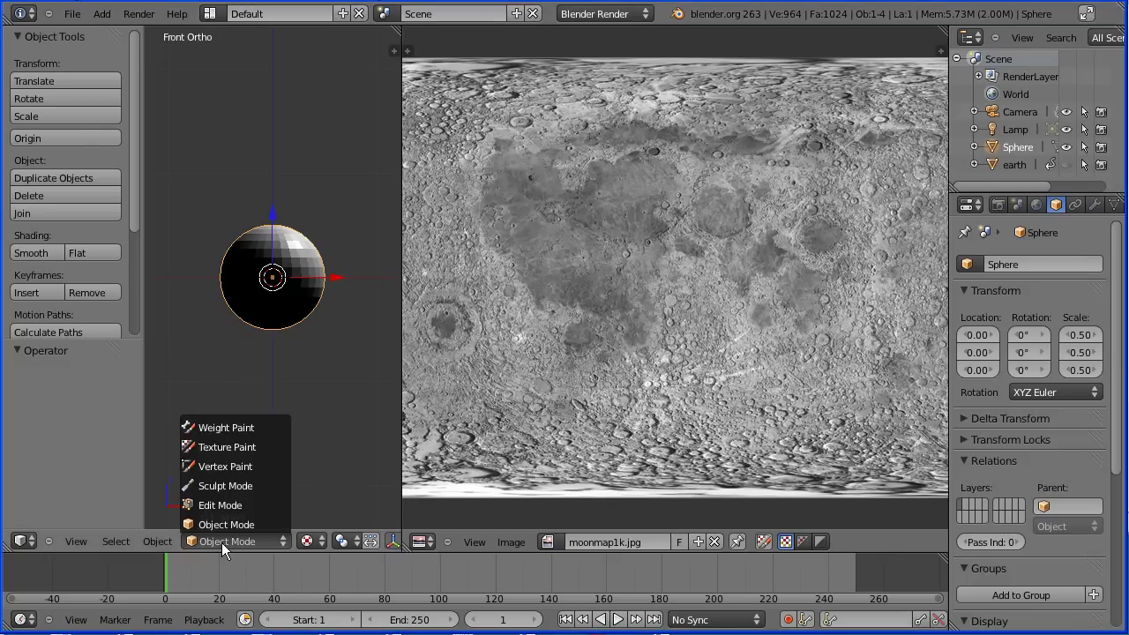
In Edit Mode, unwrap the sphere with Sphere Projection onto the moon map
left_click(246, 499)
left_click(164, 541)
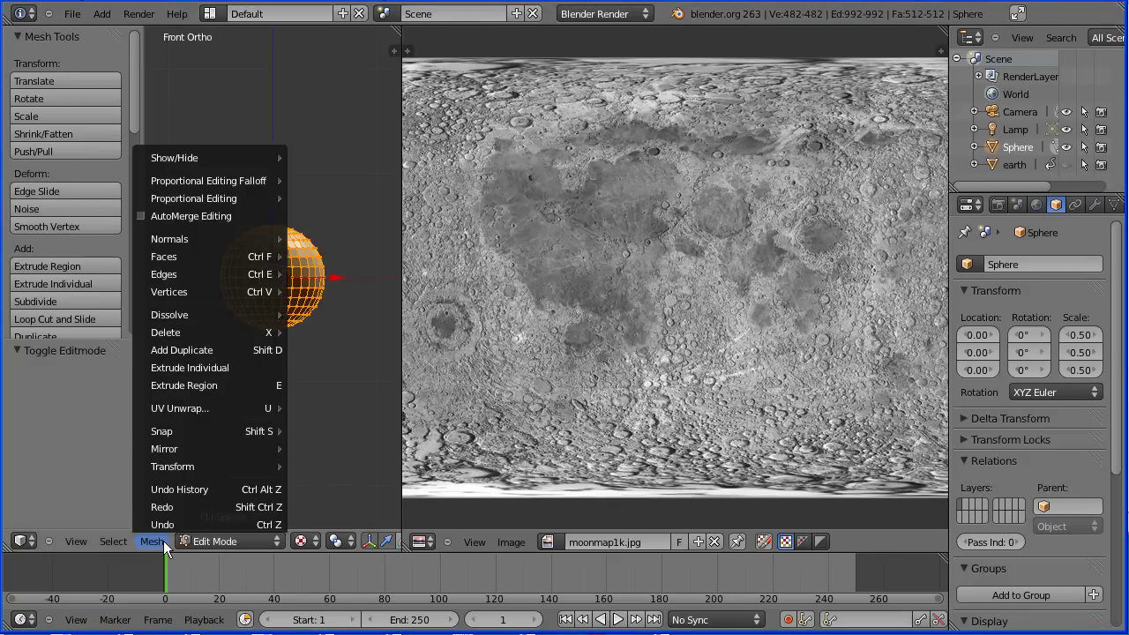
mouse_move(172, 407)
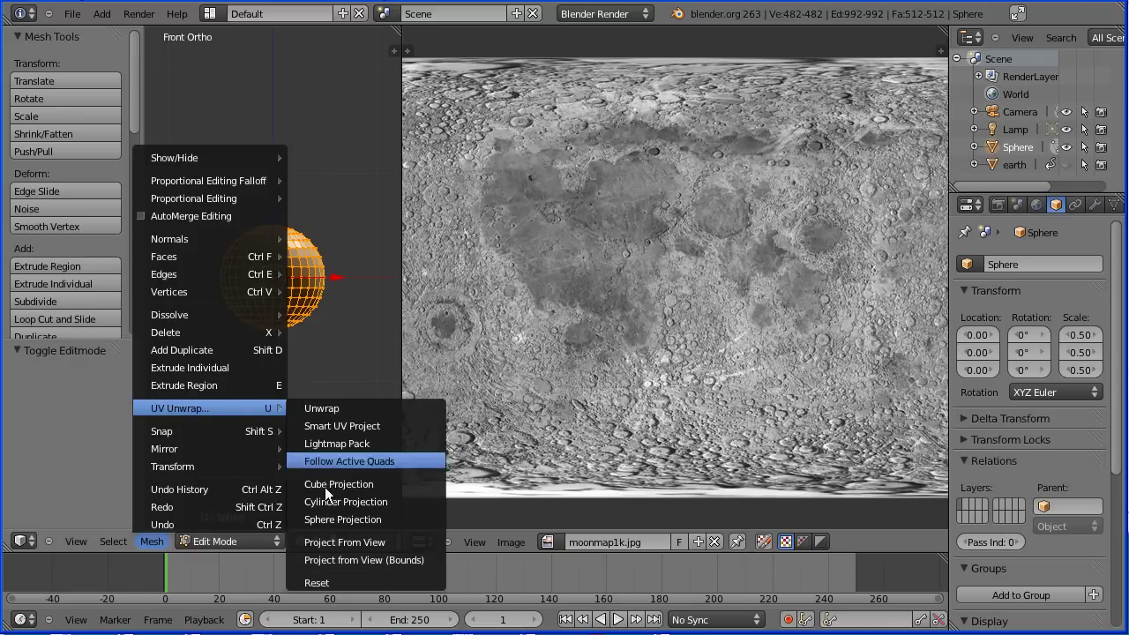
left_click(413, 519)
left_click(475, 542)
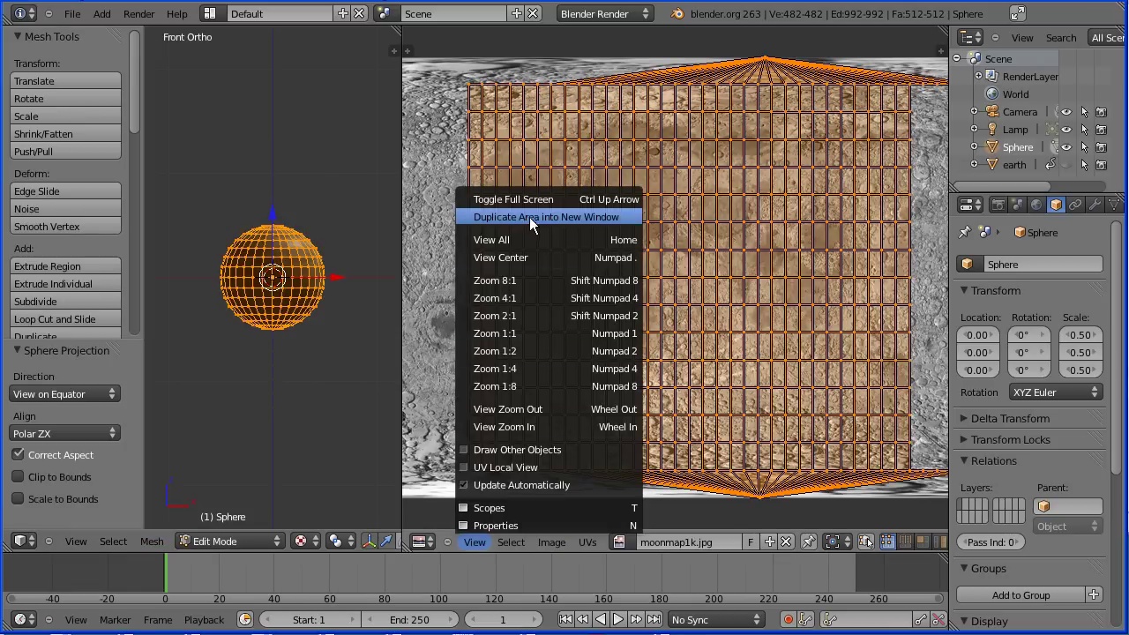
Maximize the UV editor and stretch the UV grid to about double width along X
left_click(604, 199)
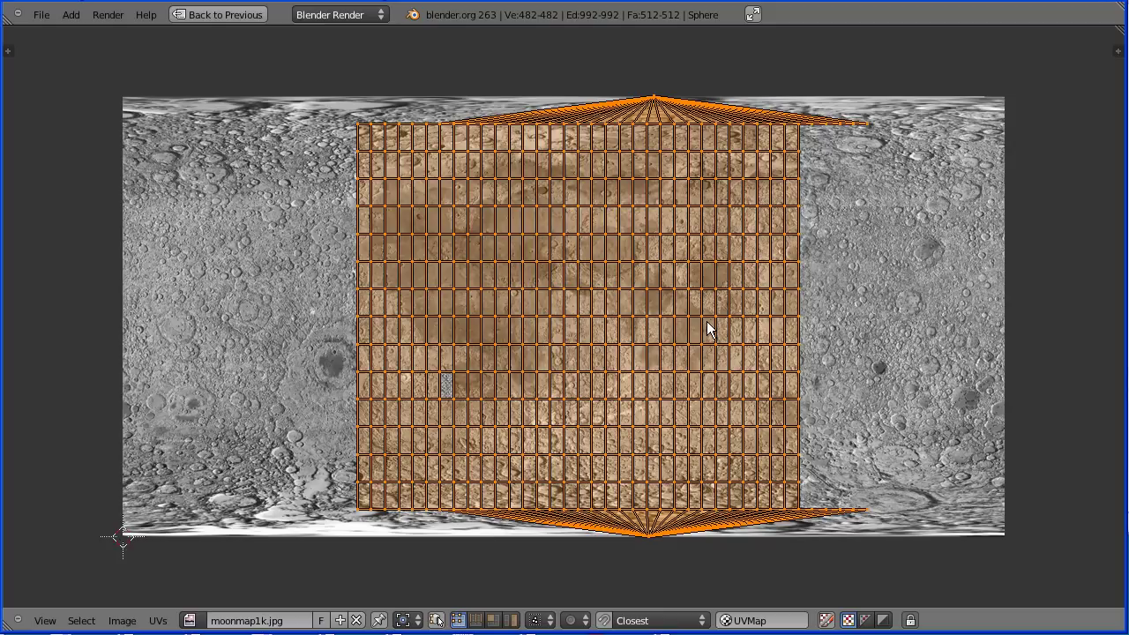
key("s")
key("x")
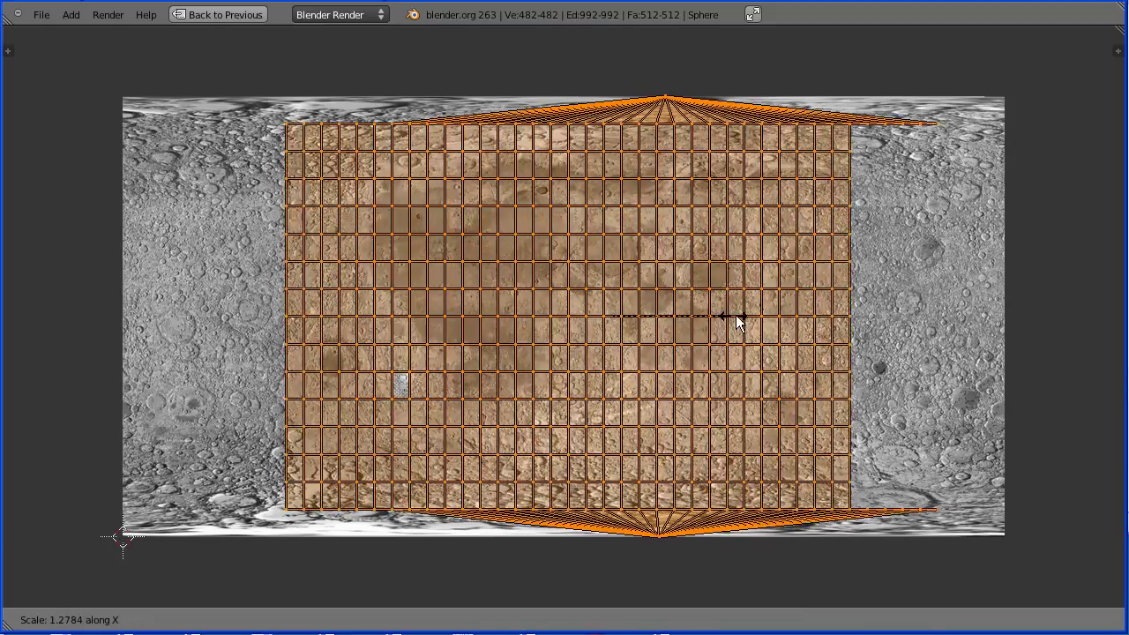
left_click(804, 318)
Shift the UV grid along X to span the moon map, then restore the normal layout
key("g")
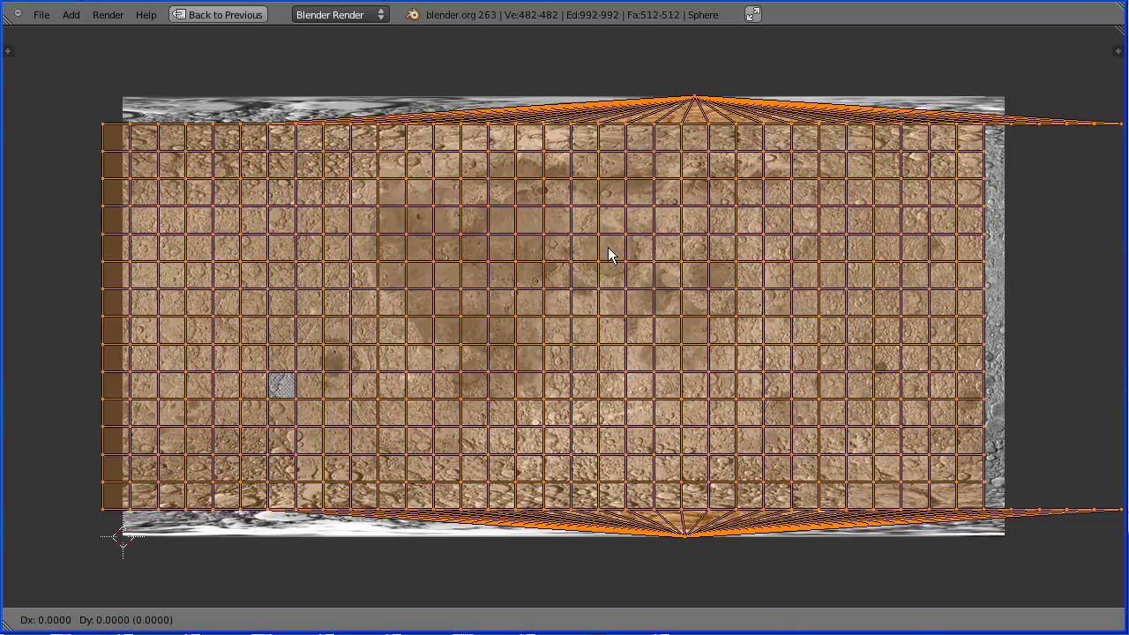
key("x")
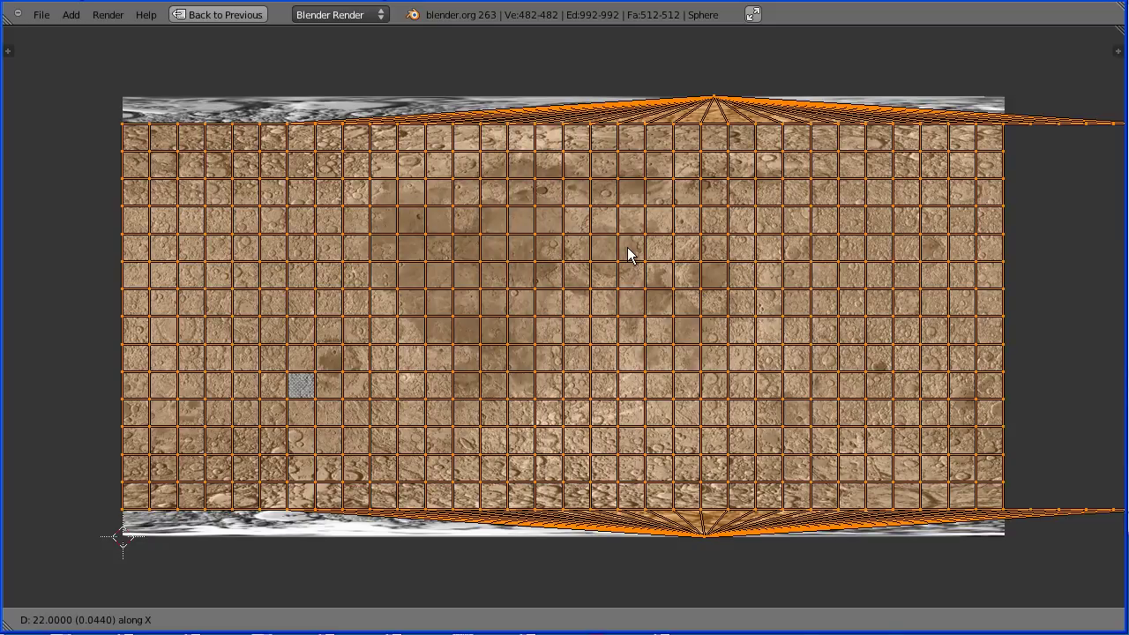
left_click(628, 254)
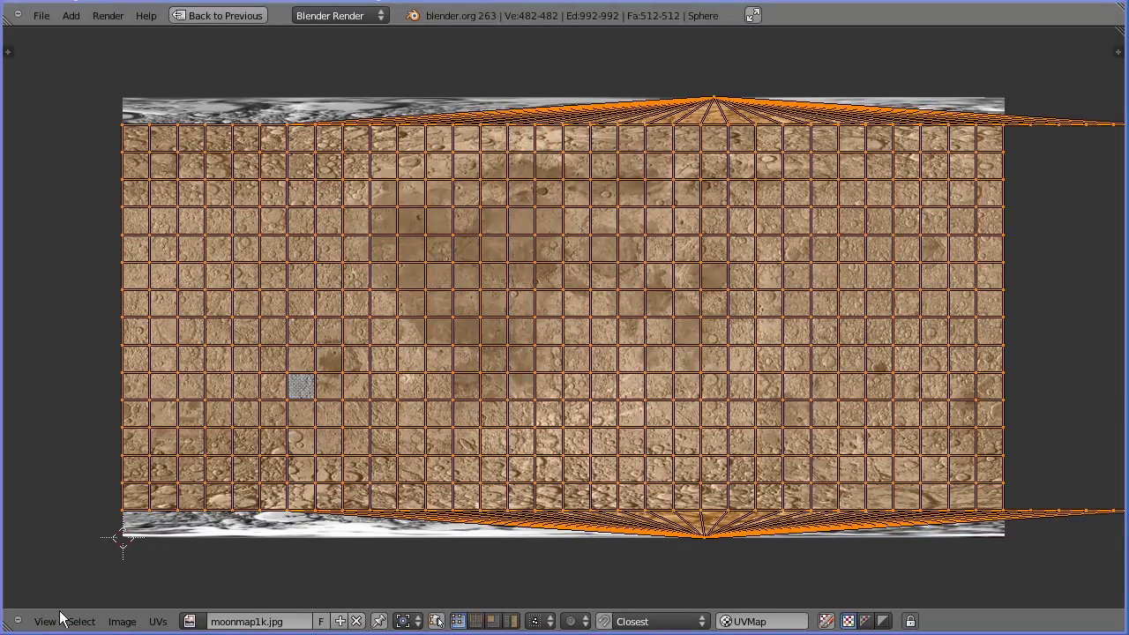
left_click(58, 619)
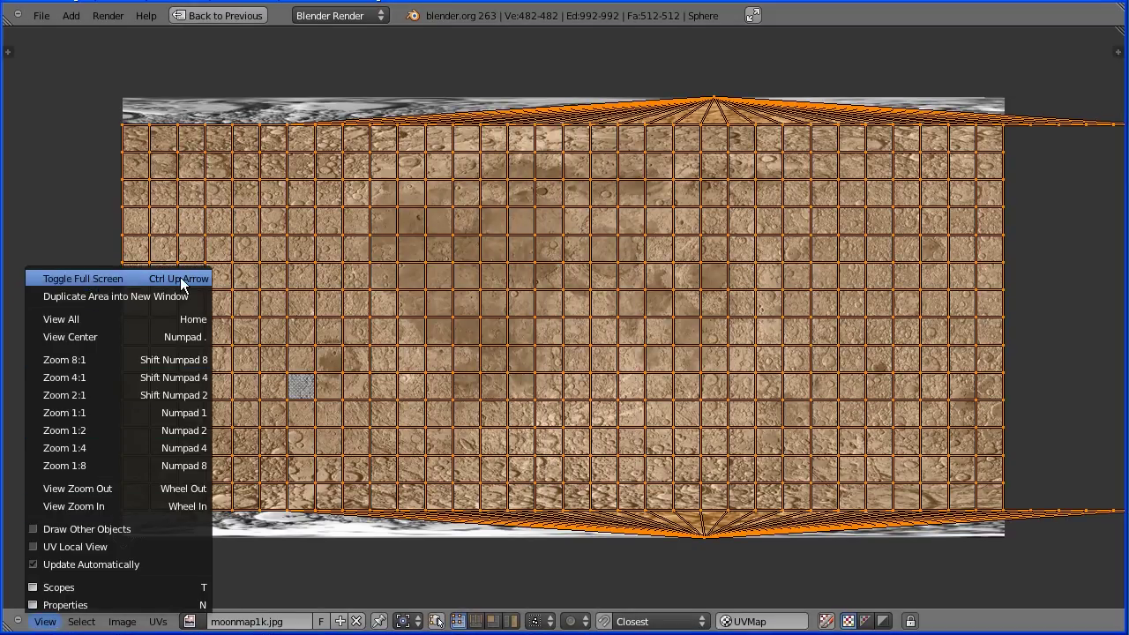
left_click(180, 278)
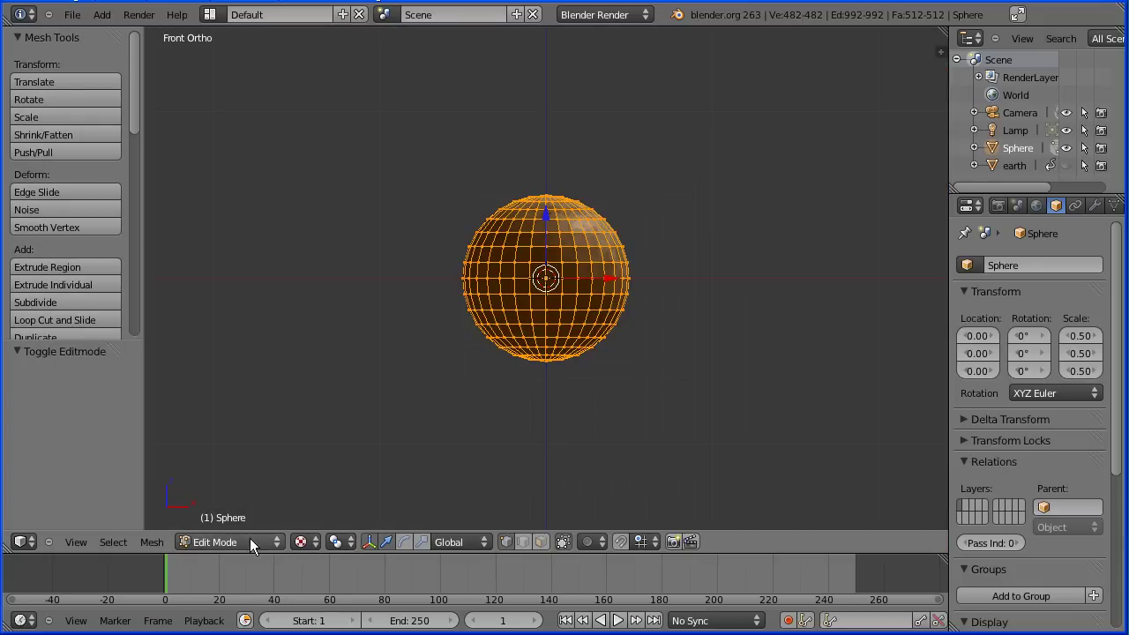
Return the sphere to Object Mode and give it smooth shading
left_click(250, 539)
left_click(251, 526)
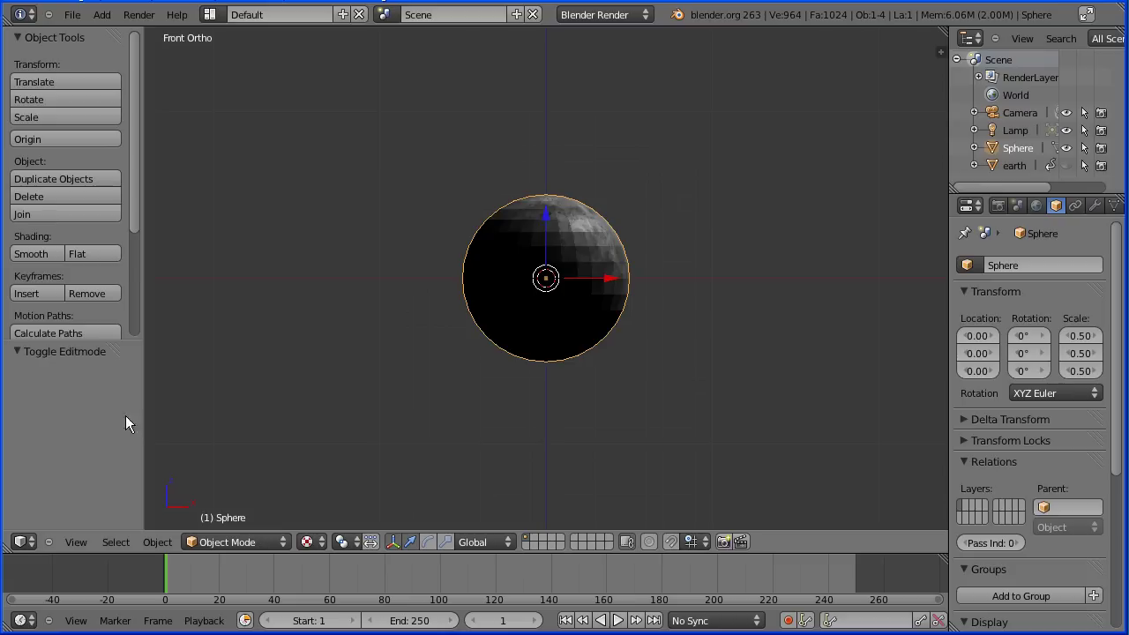
left_click(55, 253)
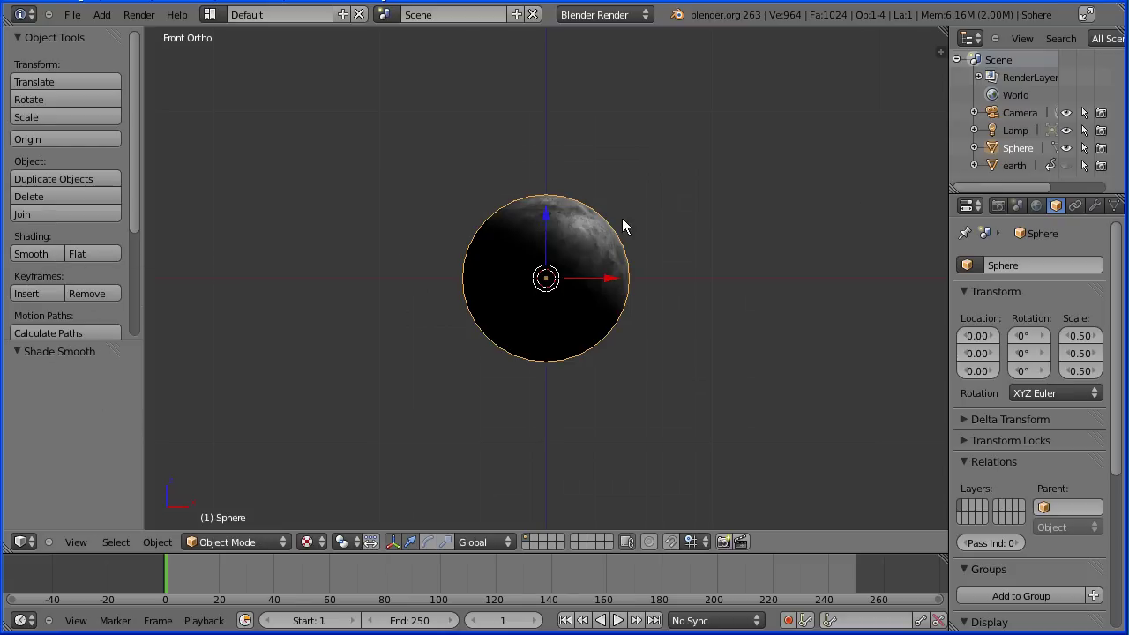
Rename the sphere to moon and set its X location to 3.00
left_click(1019, 266)
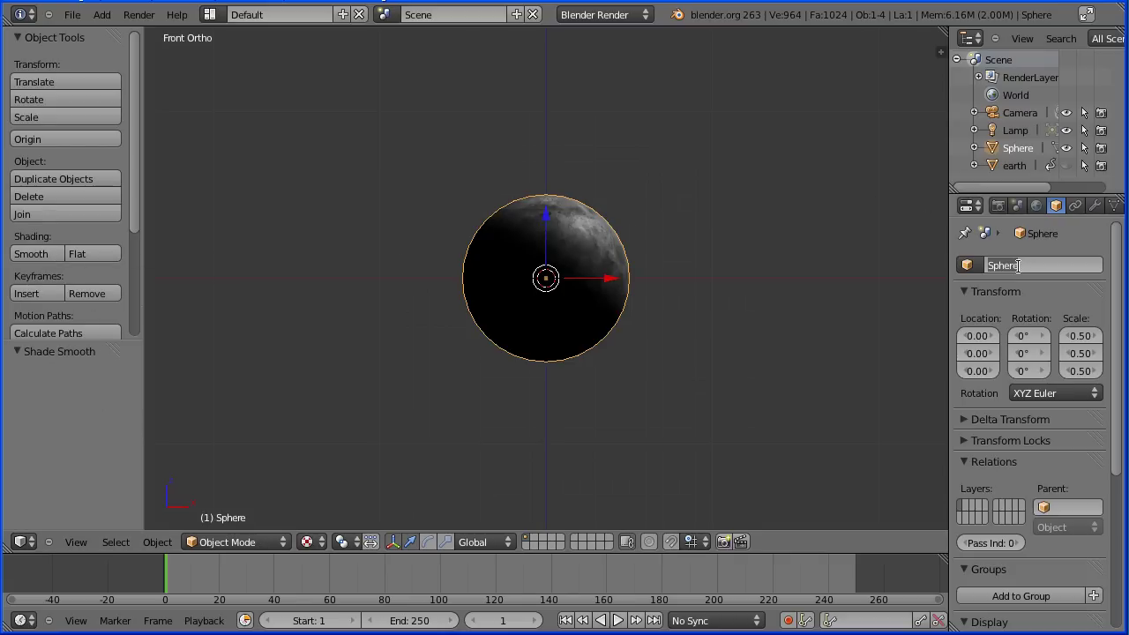
type("moon")
key("Return")
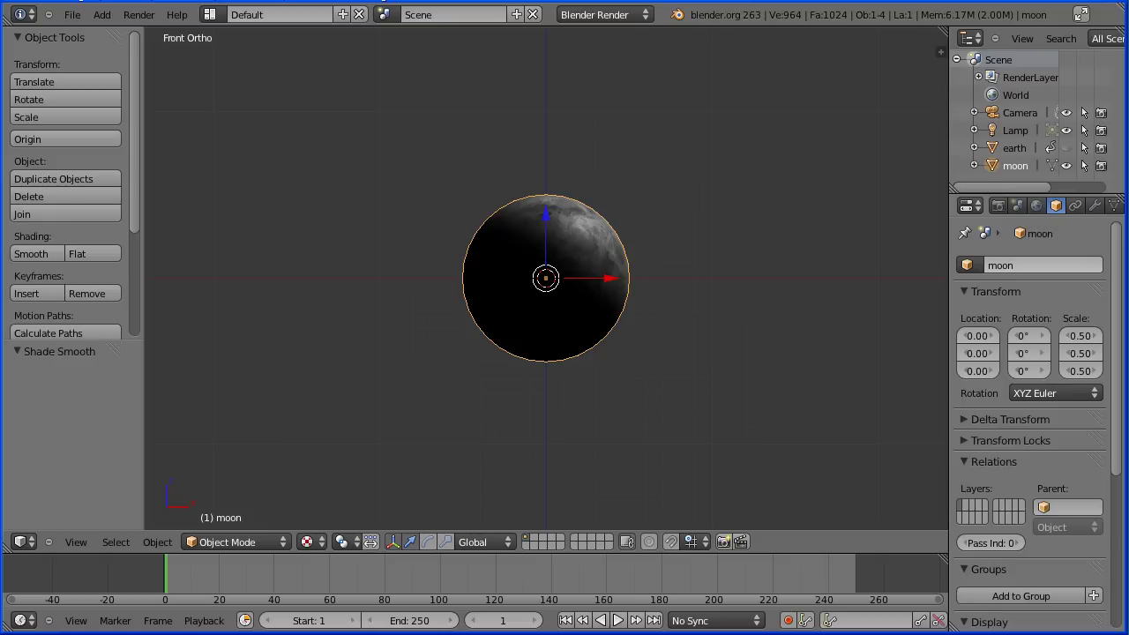
left_click(974, 335)
type("3")
key("Return")
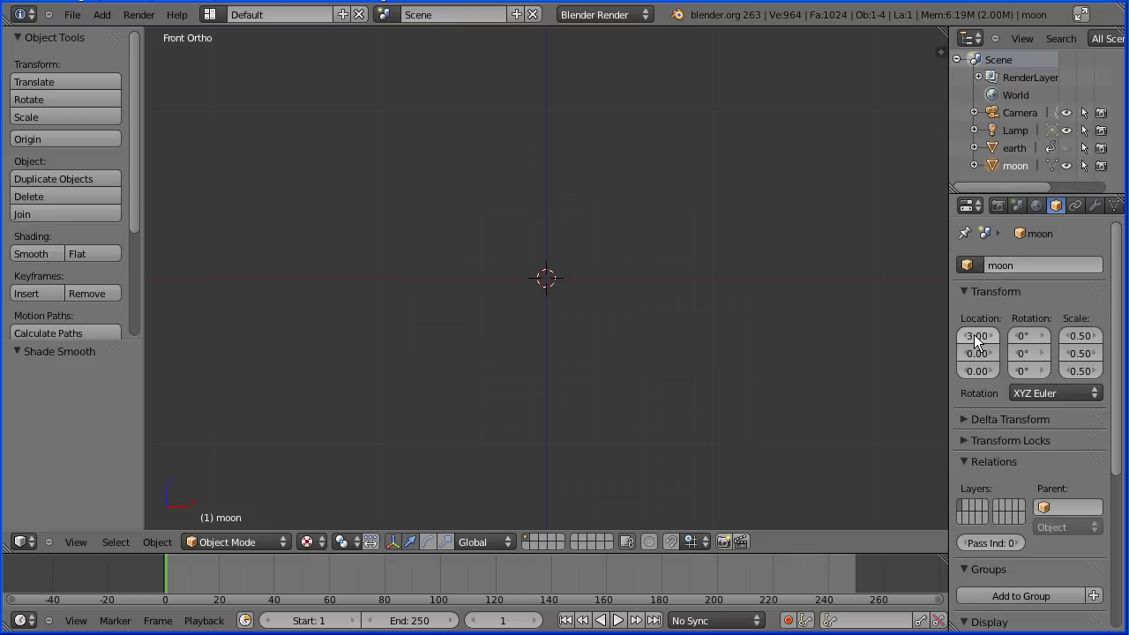
scroll(720, 347, "down", 4)
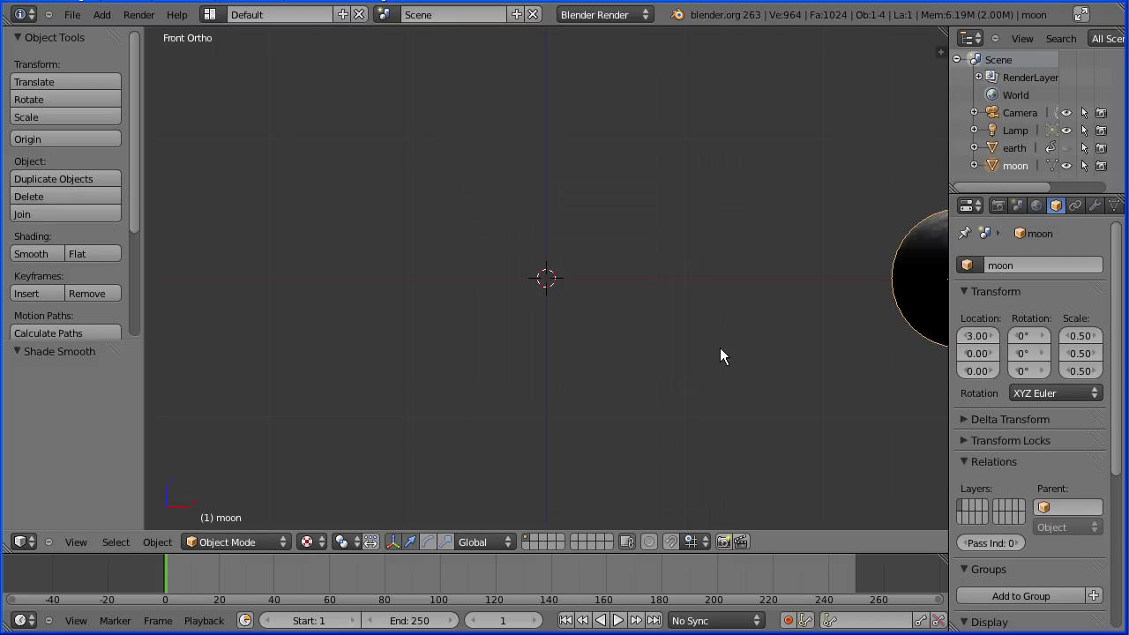
left_click(1068, 148)
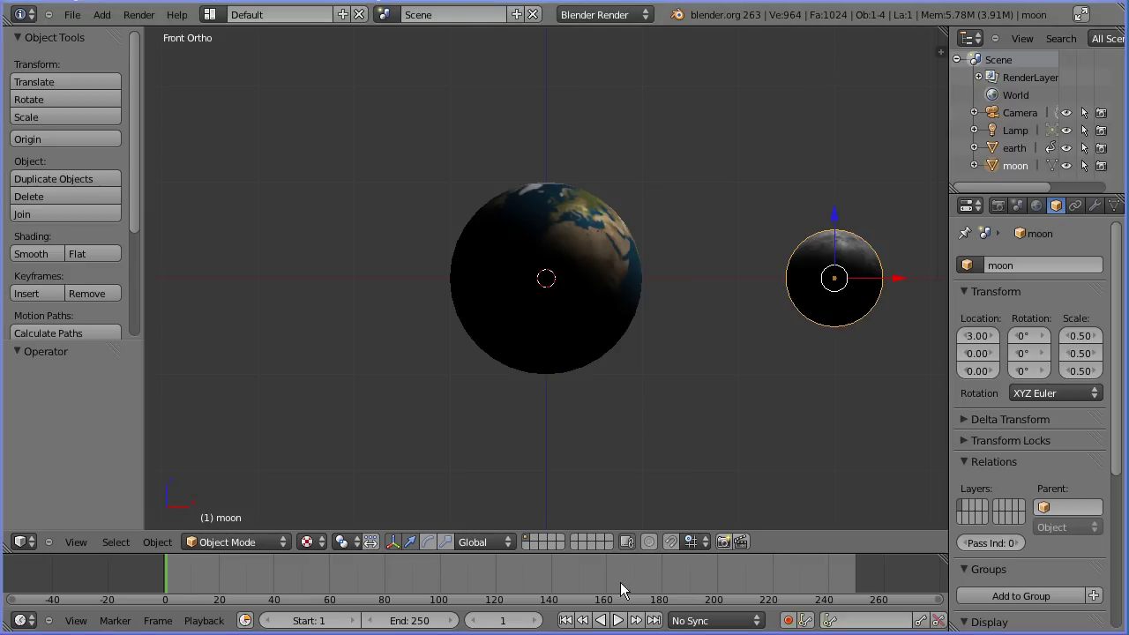
left_click(618, 620)
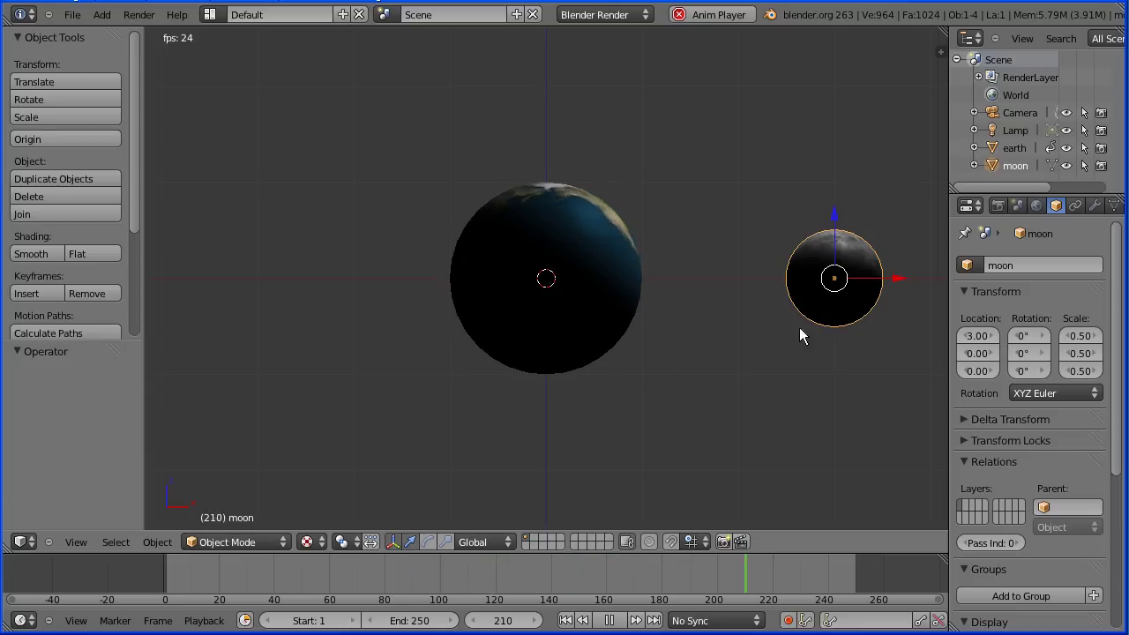
left_click(611, 621)
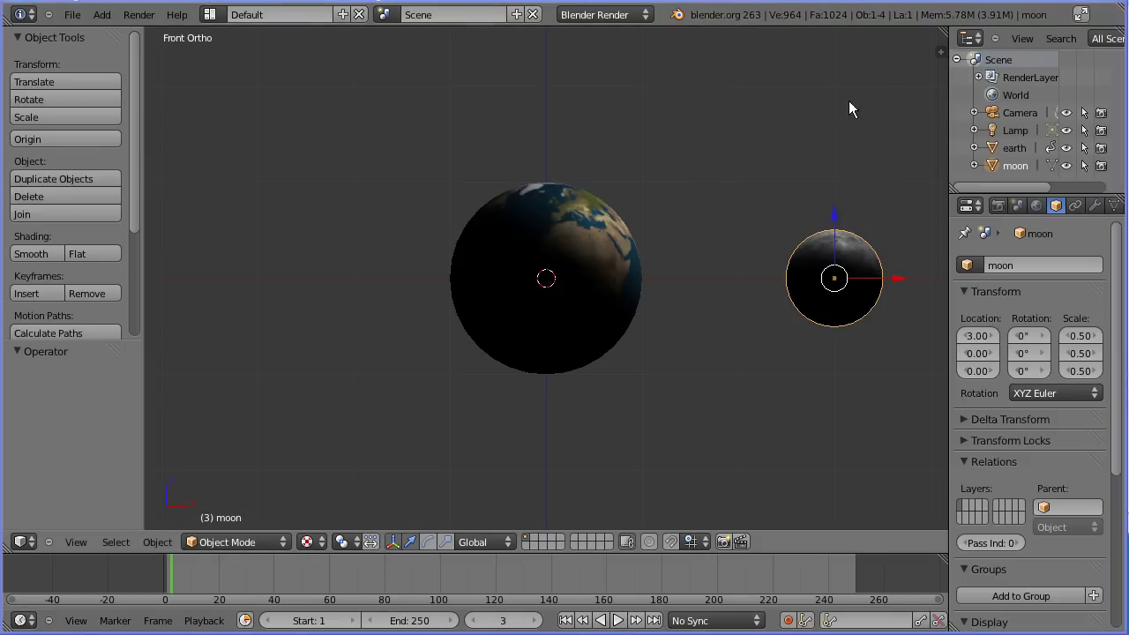
Split the 3D view and make the upper area a Dope Sheet in Action Editor mode
left_click_drag(943, 38, 939, 209)
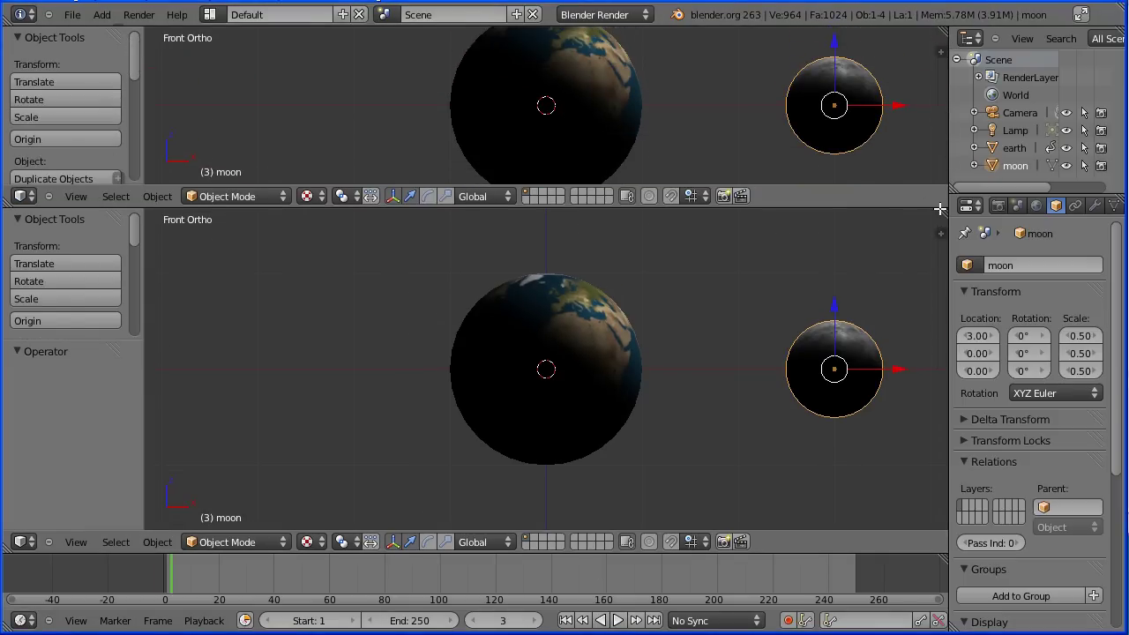
left_click(21, 196)
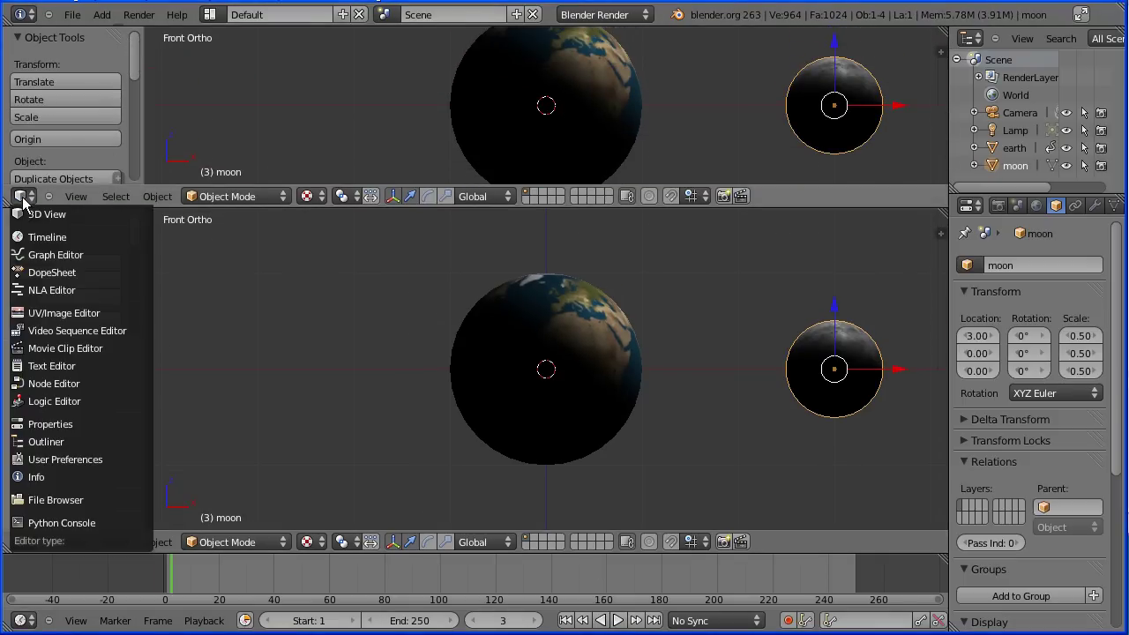
left_click(116, 274)
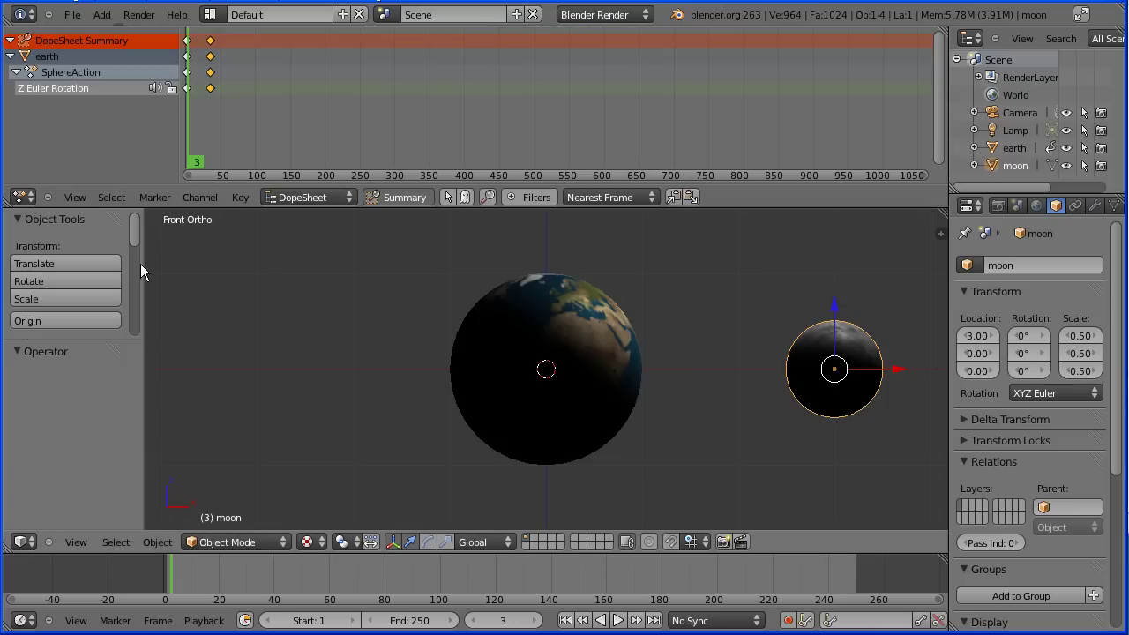
left_click(333, 200)
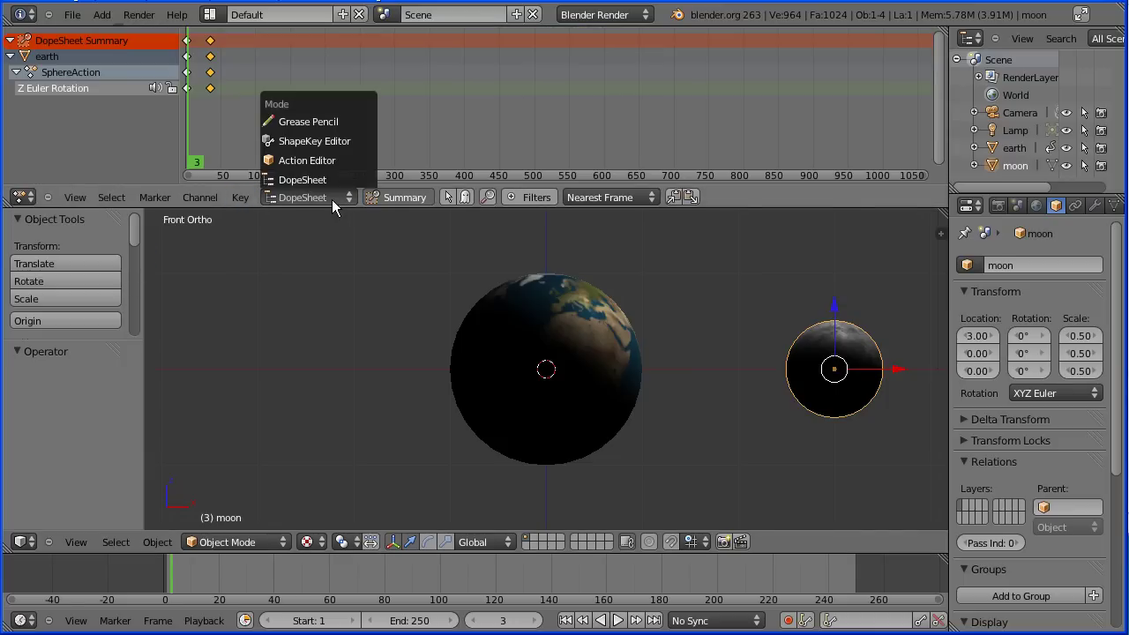
left_click(362, 163)
Select the earth and rename its SphereAction to earthSpin
right_click(601, 322)
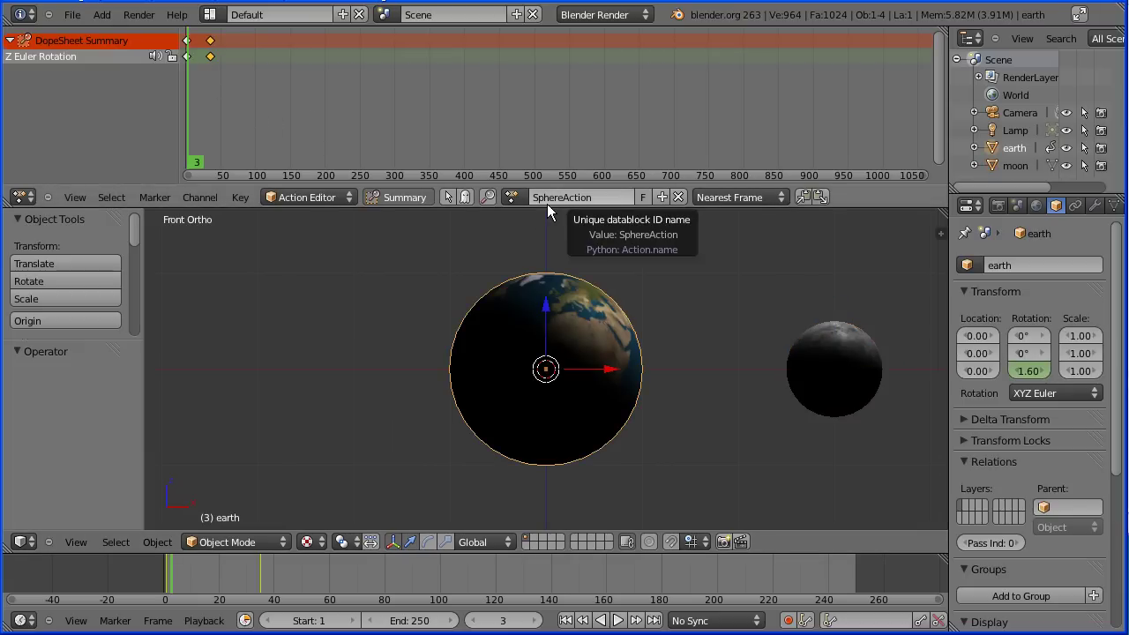
left_click(597, 200)
type("earthS")
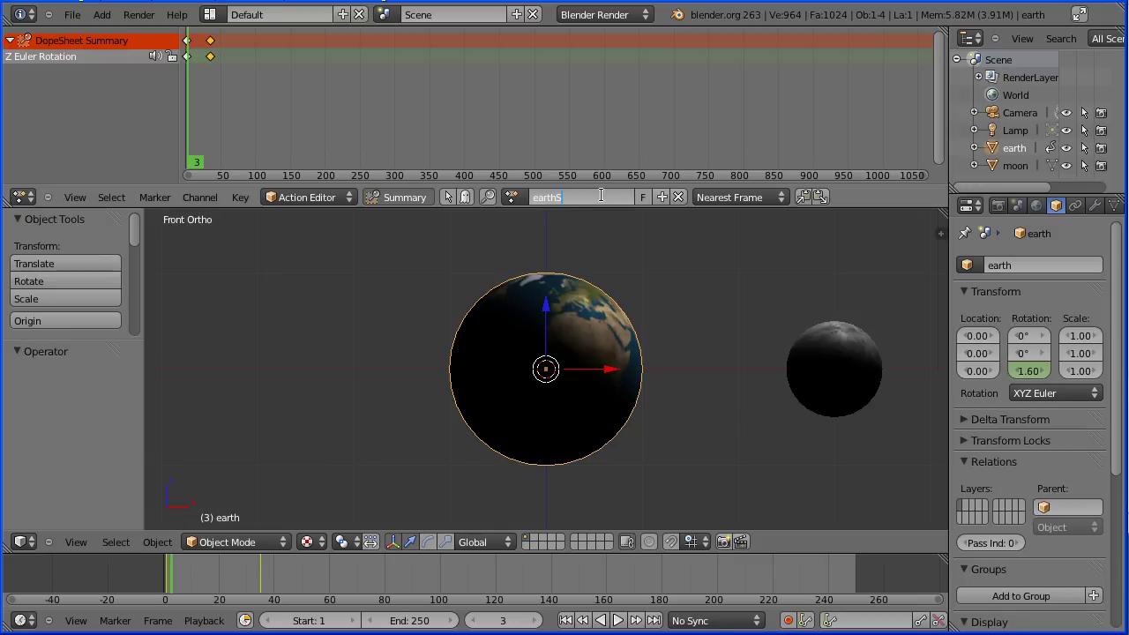
type("pin")
Confirm the earthSpin name and assign the earthSpin action to the moon
key("Return")
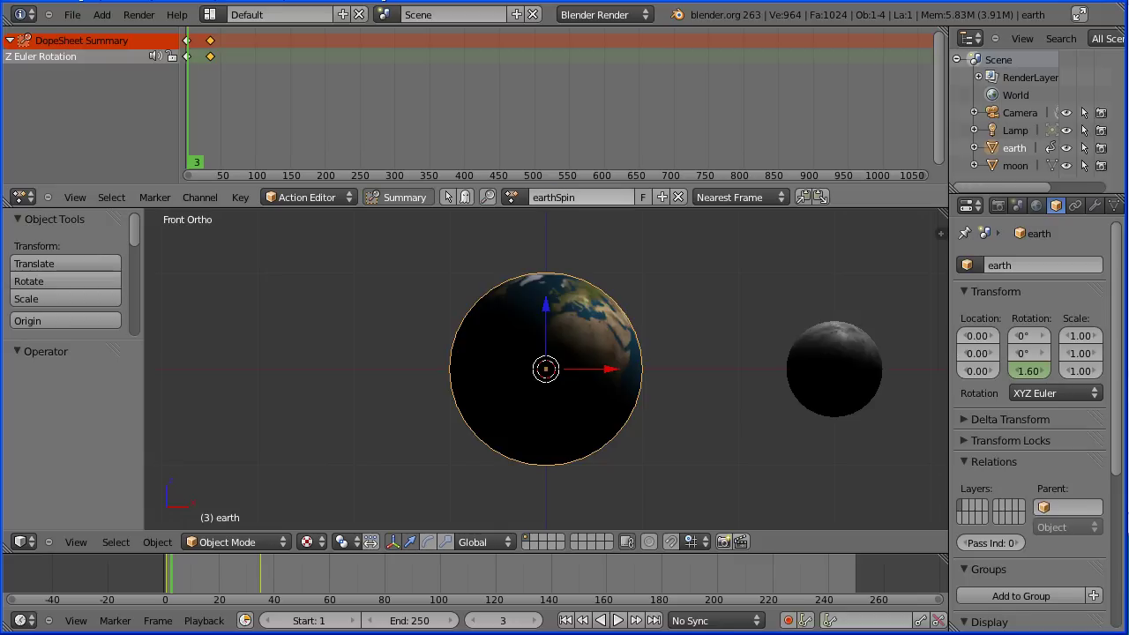
right_click(830, 380)
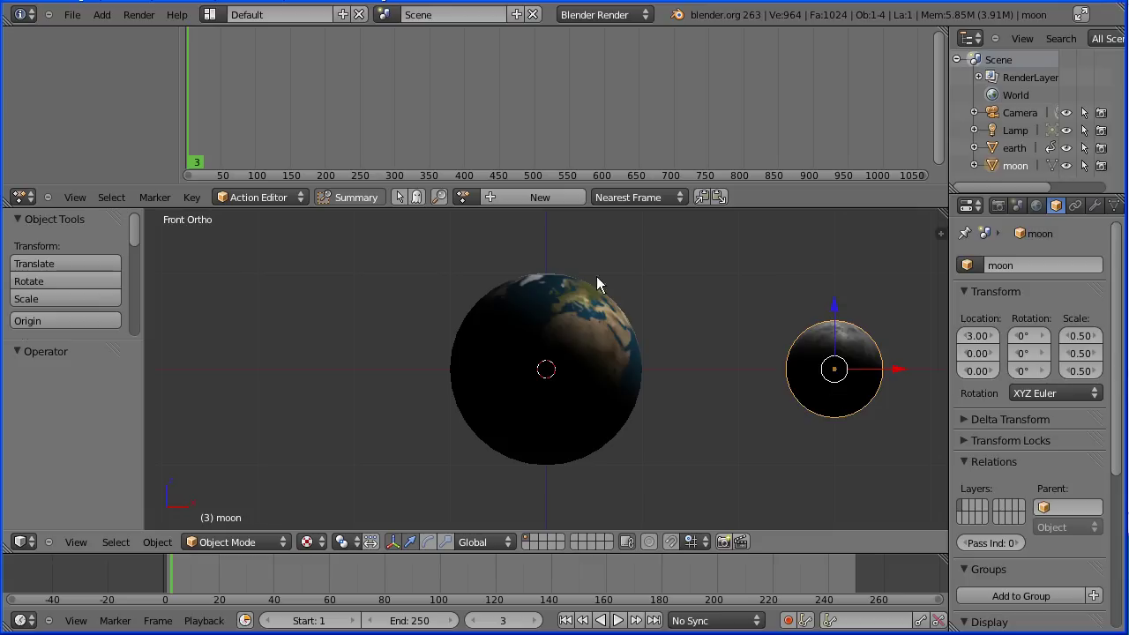
left_click(461, 197)
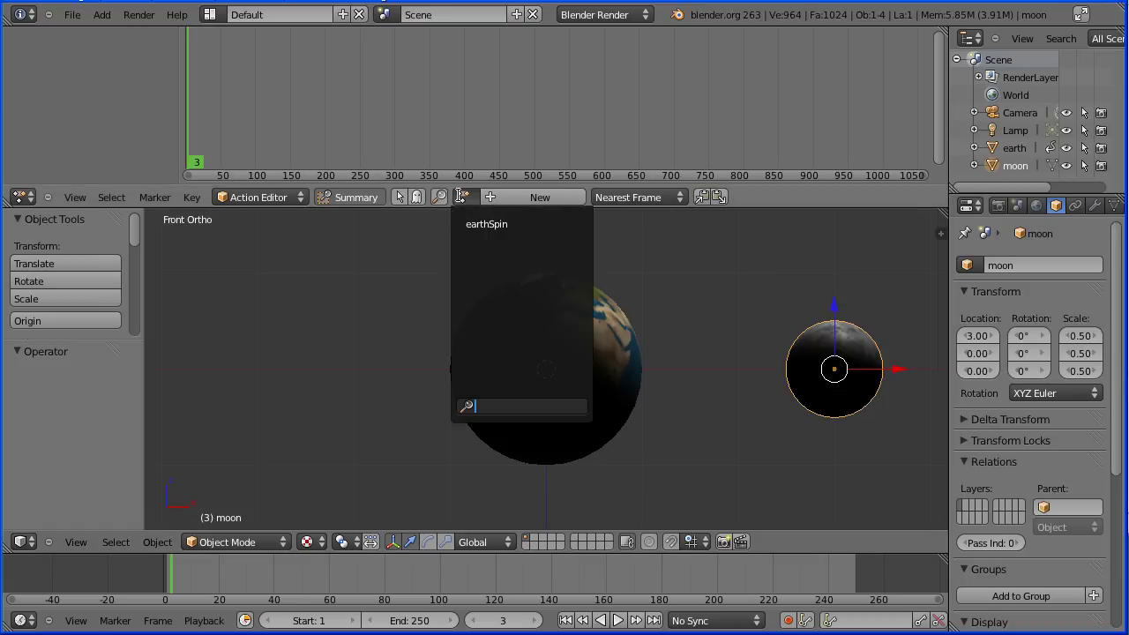
left_click(471, 223)
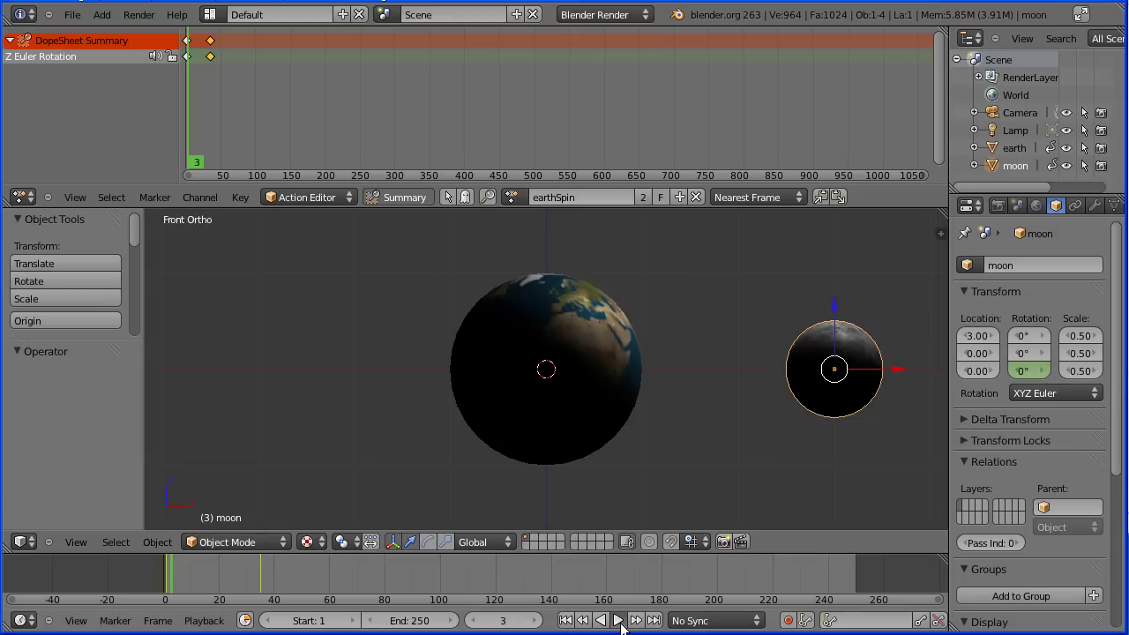
Play the animation to check the moon's spin, then return to frame 1
left_click(618, 620)
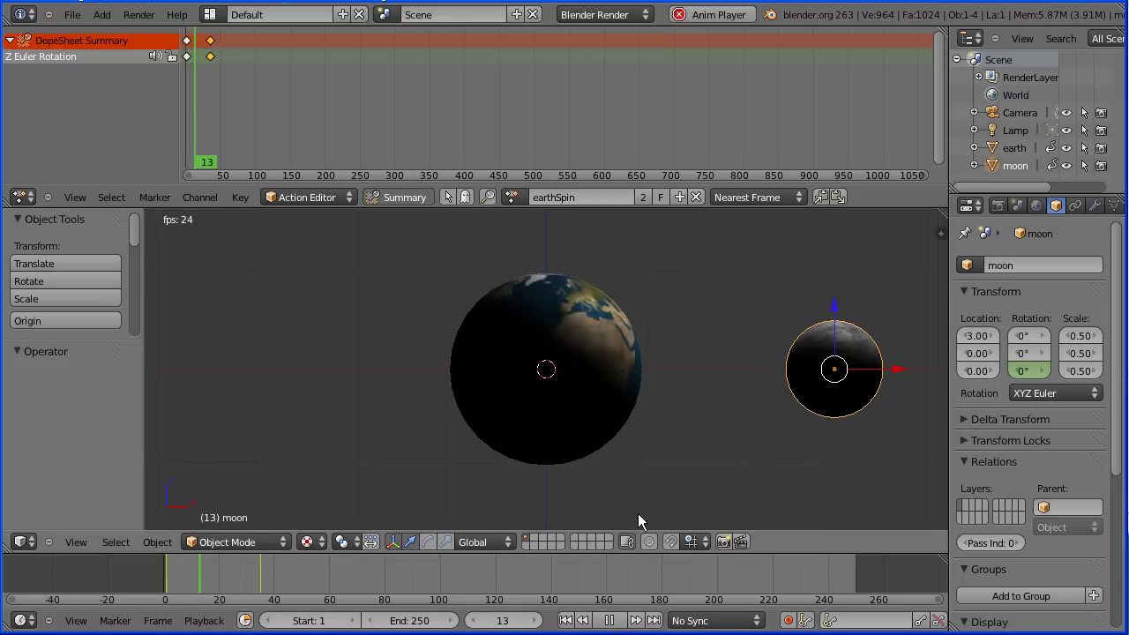
left_click(606, 622)
left_click(566, 620)
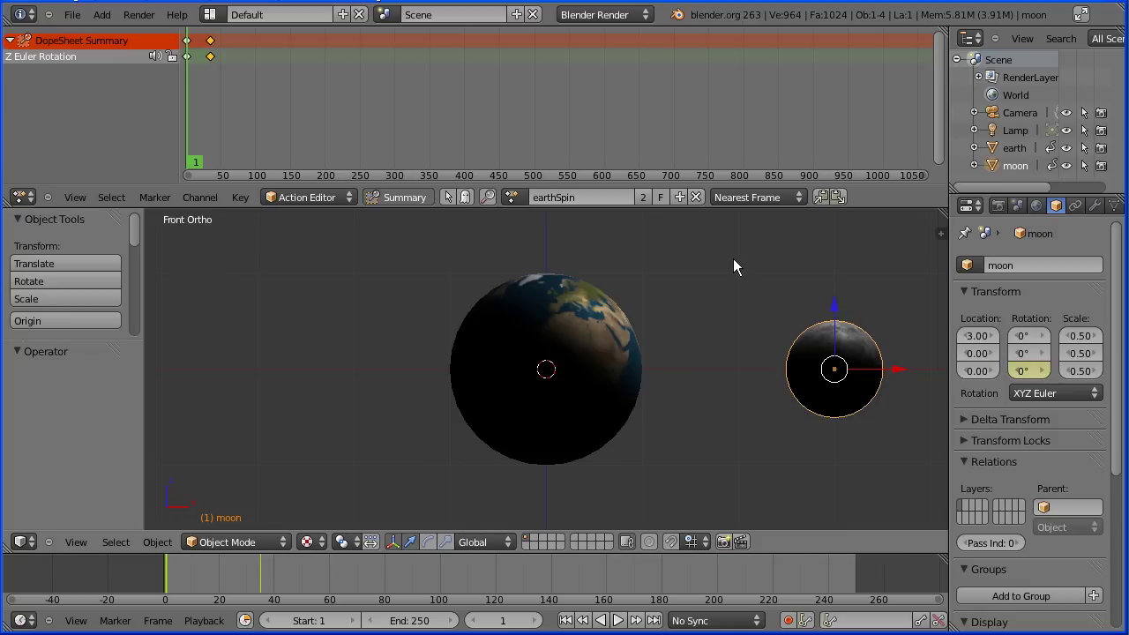
Copy the moon's action and name the copy moonSpin
left_click(678, 198)
left_click(611, 196)
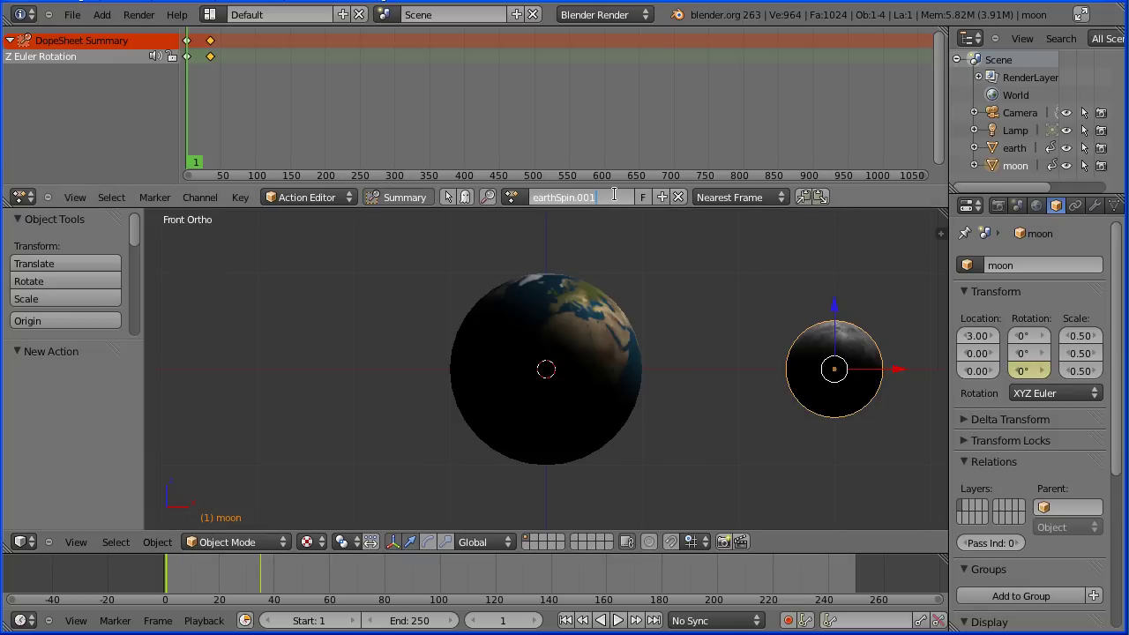
key("BackSpace")
key("BackSpace")
left_click_drag(555, 198, 505, 200)
type("moon")
key("Return")
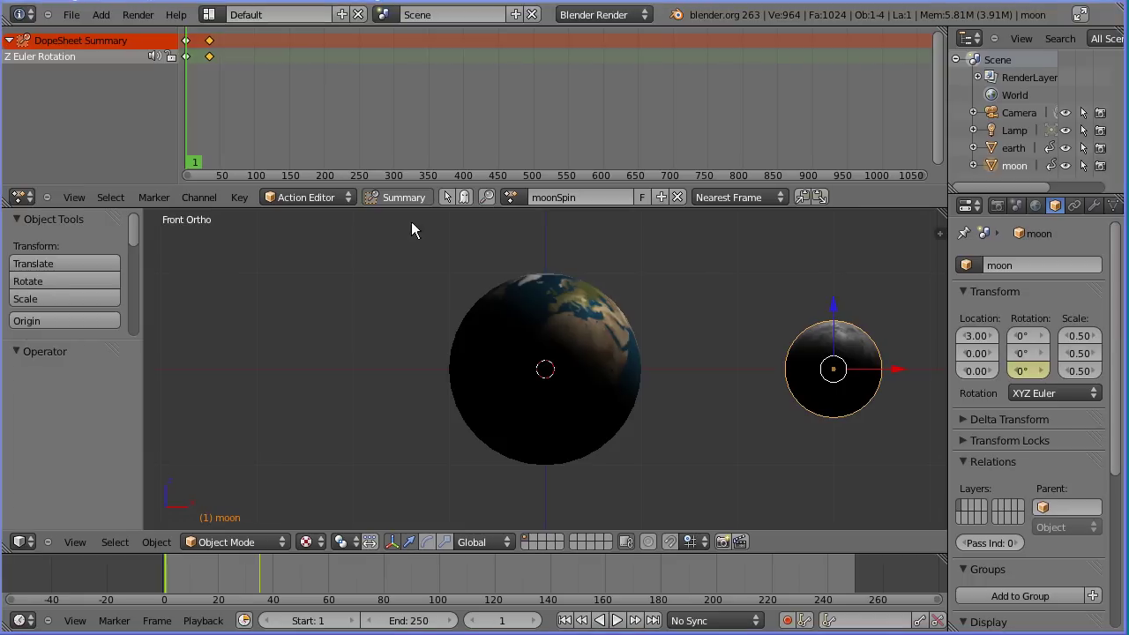
Move moonSpin's end keyframe to about frame 4 and play back the faster spin
middle_click_drag(282, 113, 628, 135)
scroll(622, 136, "up", 10)
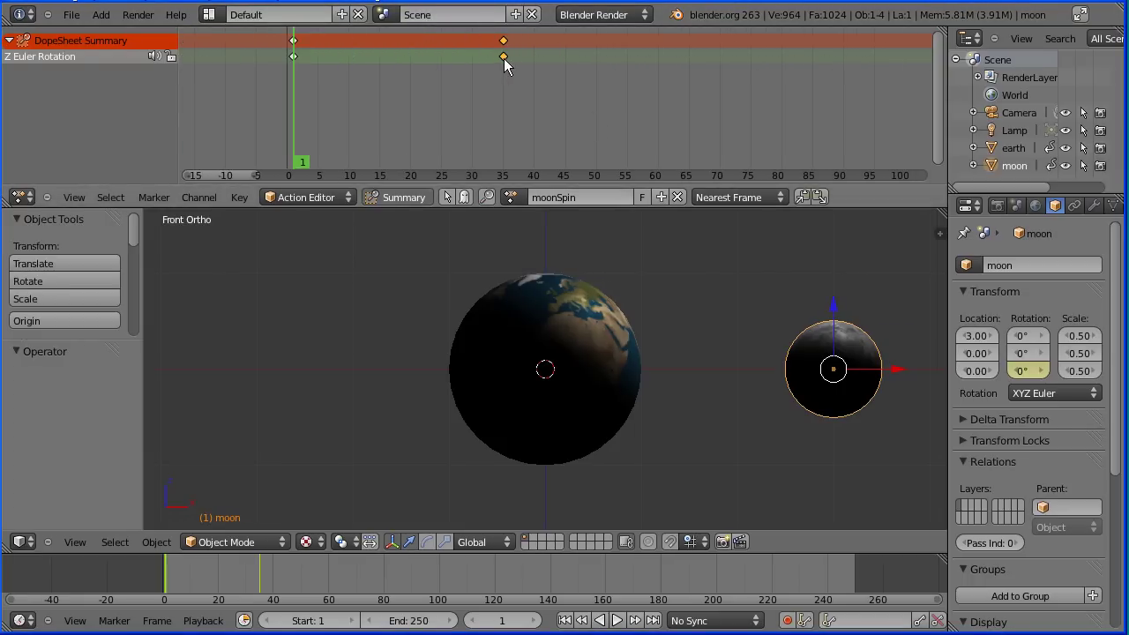
key("g")
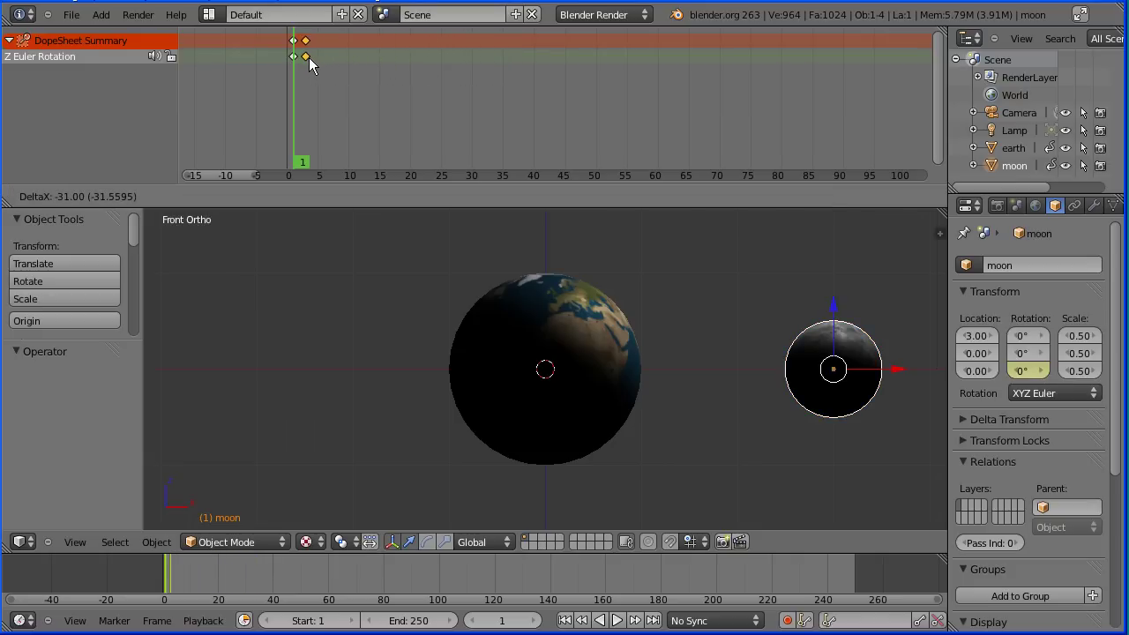
left_click(310, 58)
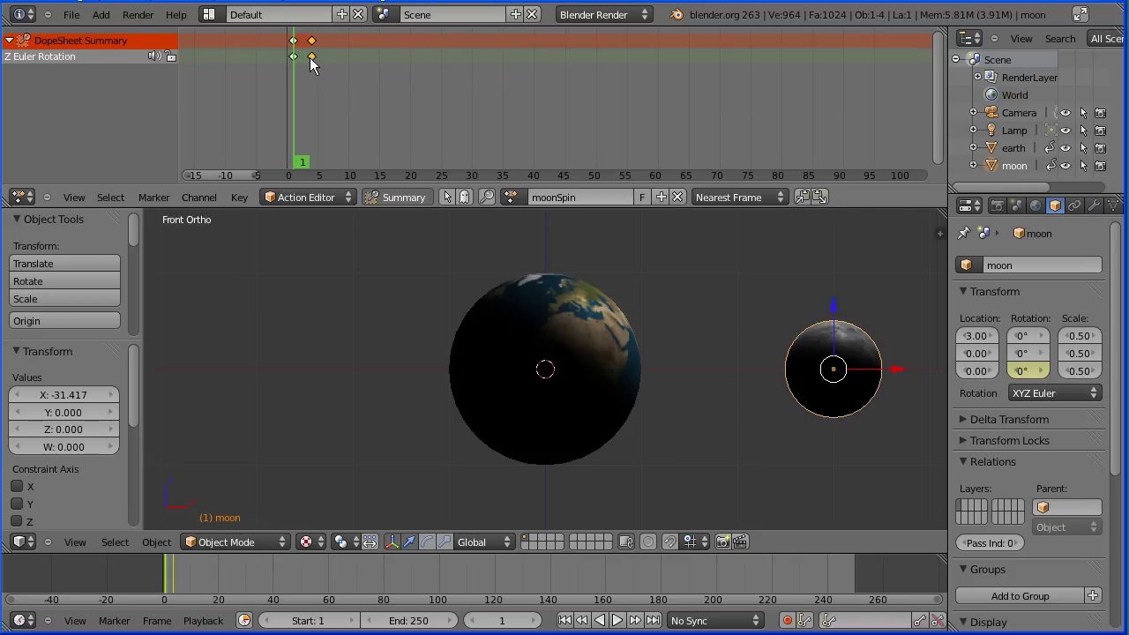
left_click(619, 621)
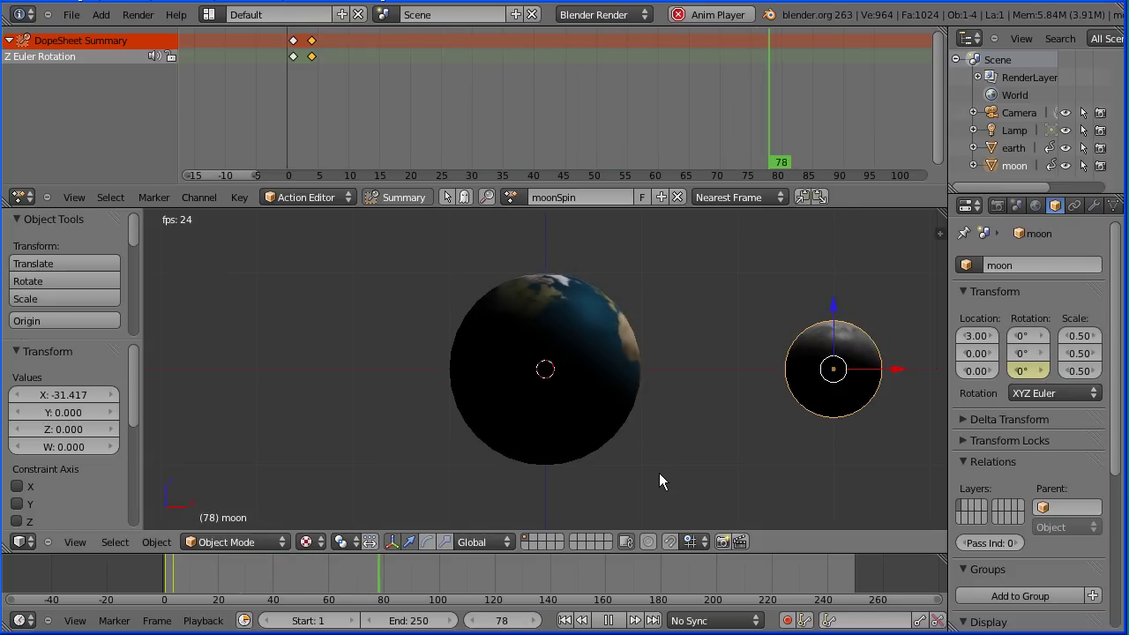
left_click(608, 621)
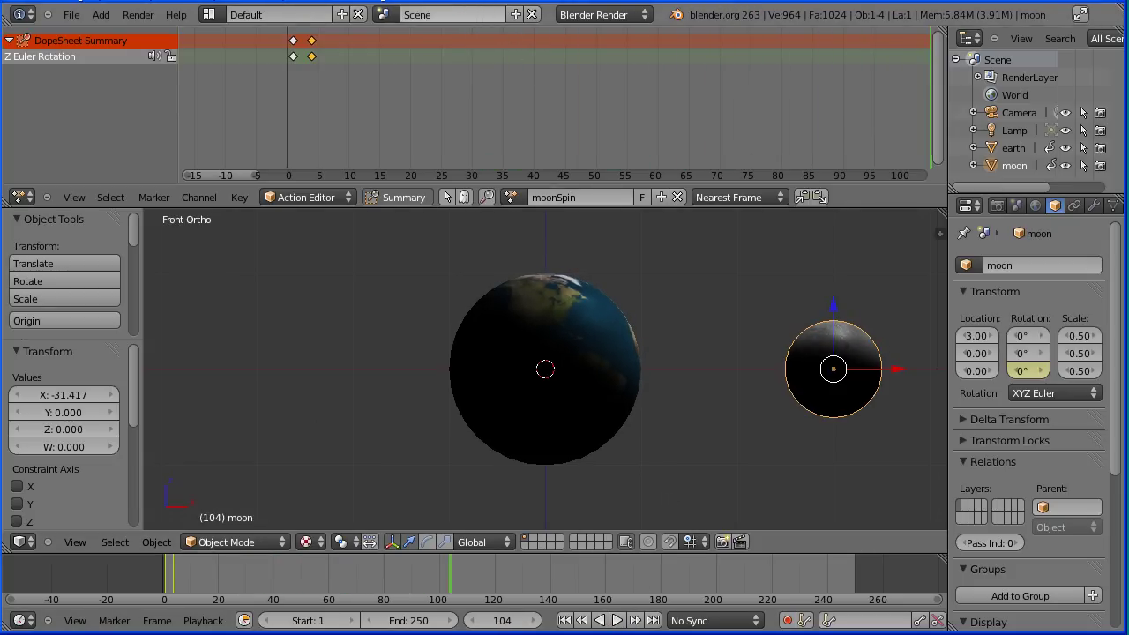
From frame 1, set the moon's parent to earth and play to watch it orbit
left_click(566, 621)
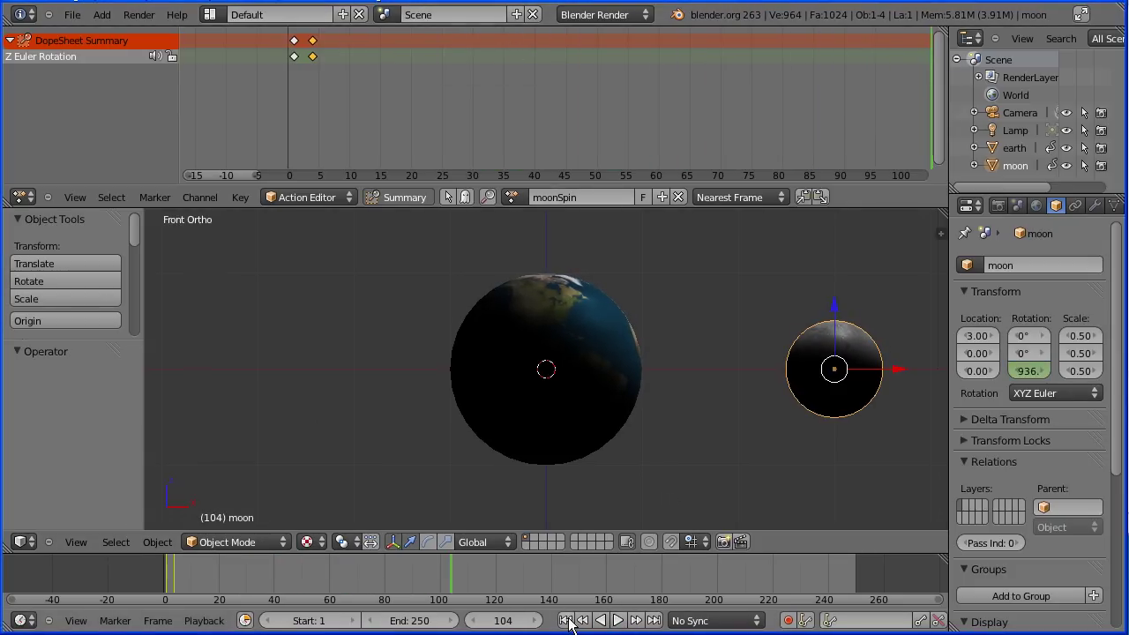
left_click(1057, 505)
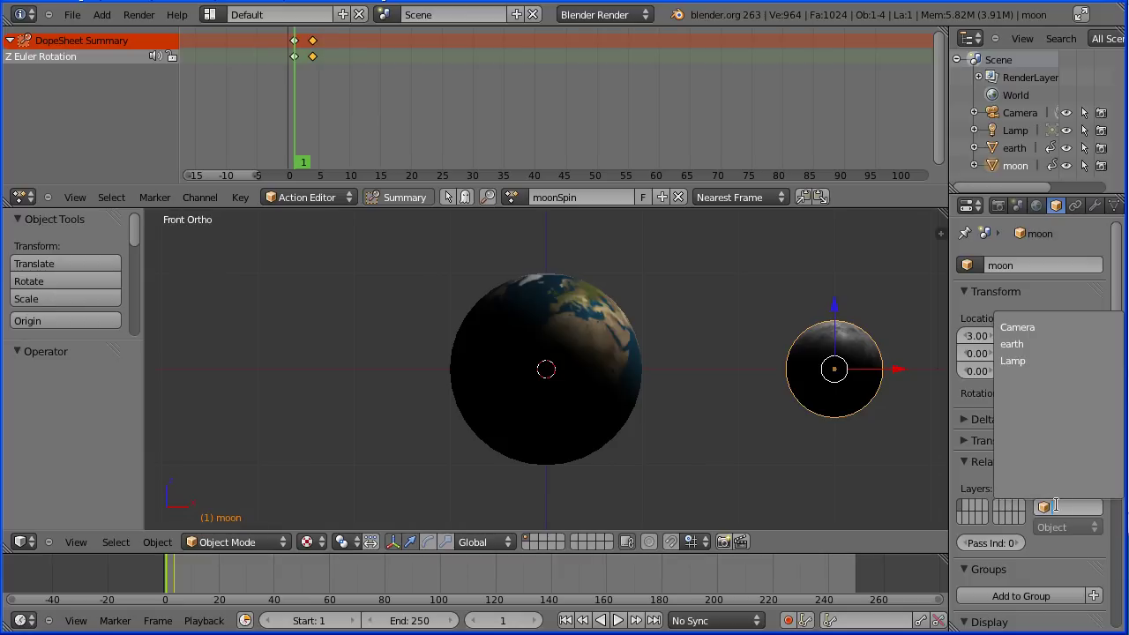
left_click(1100, 344)
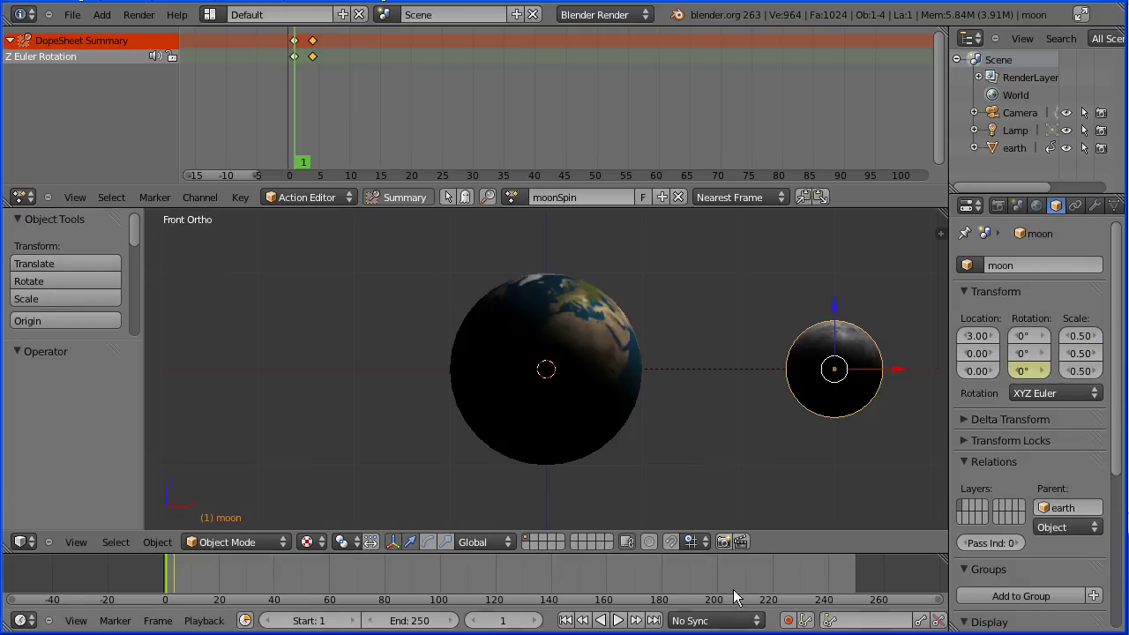
left_click(619, 620)
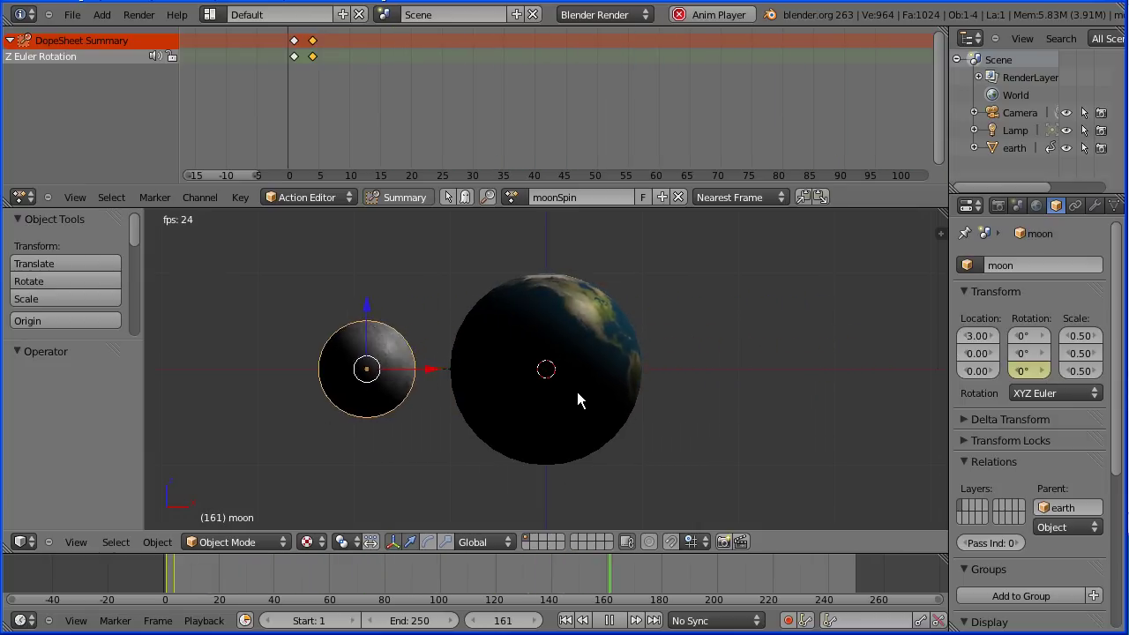
left_click(609, 620)
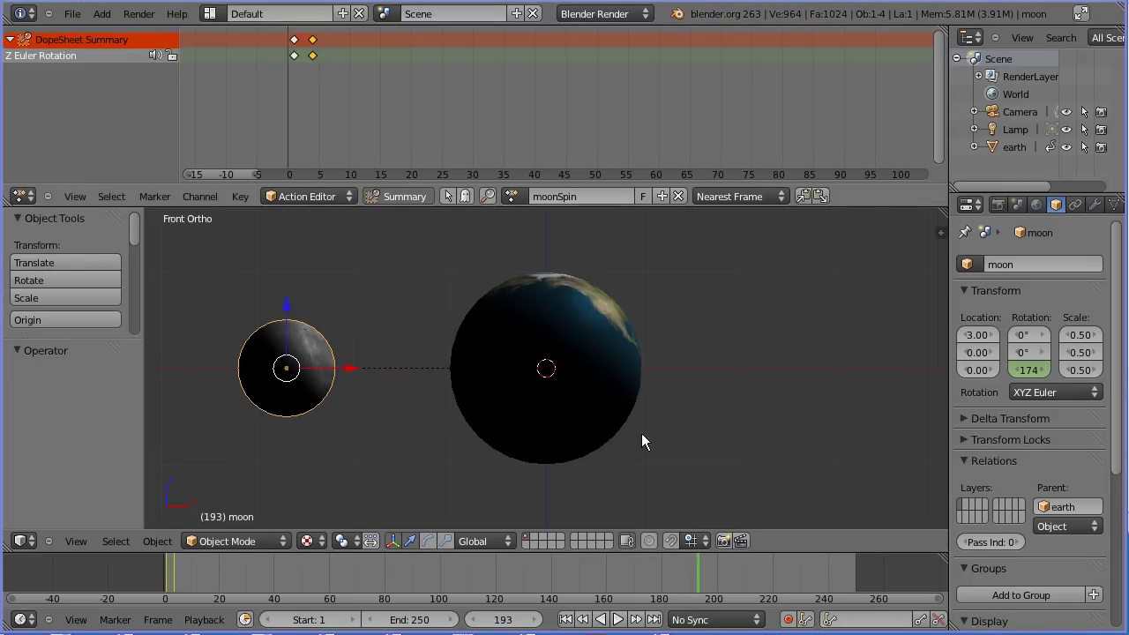
Hide the earth and add an Empty at the scene centre
left_click(1068, 148)
left_click(107, 16)
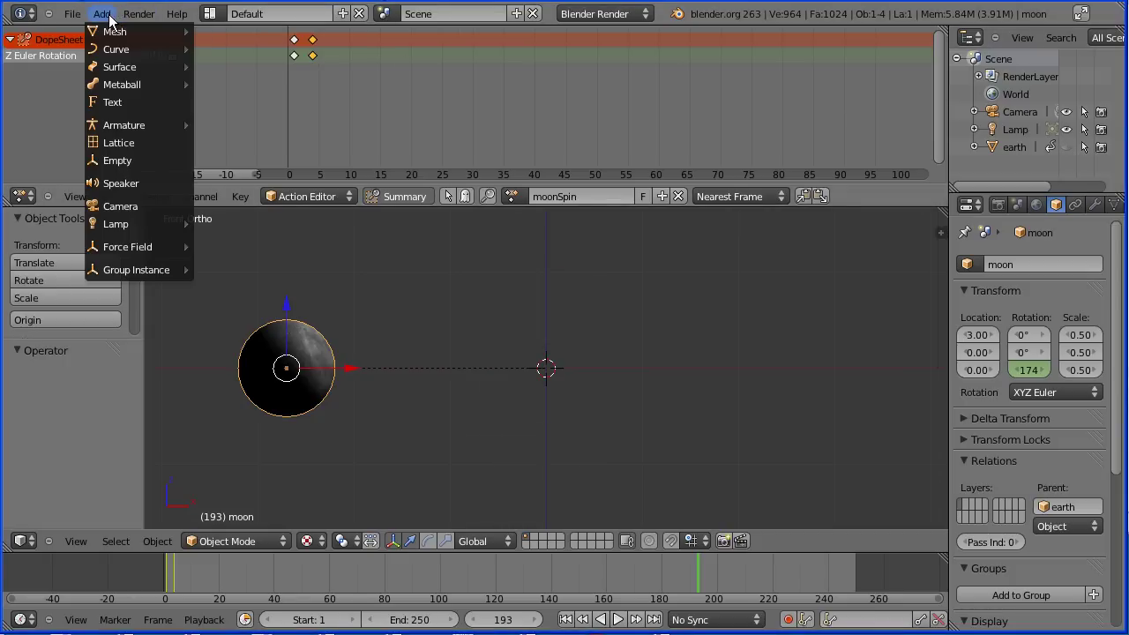
left_click(172, 164)
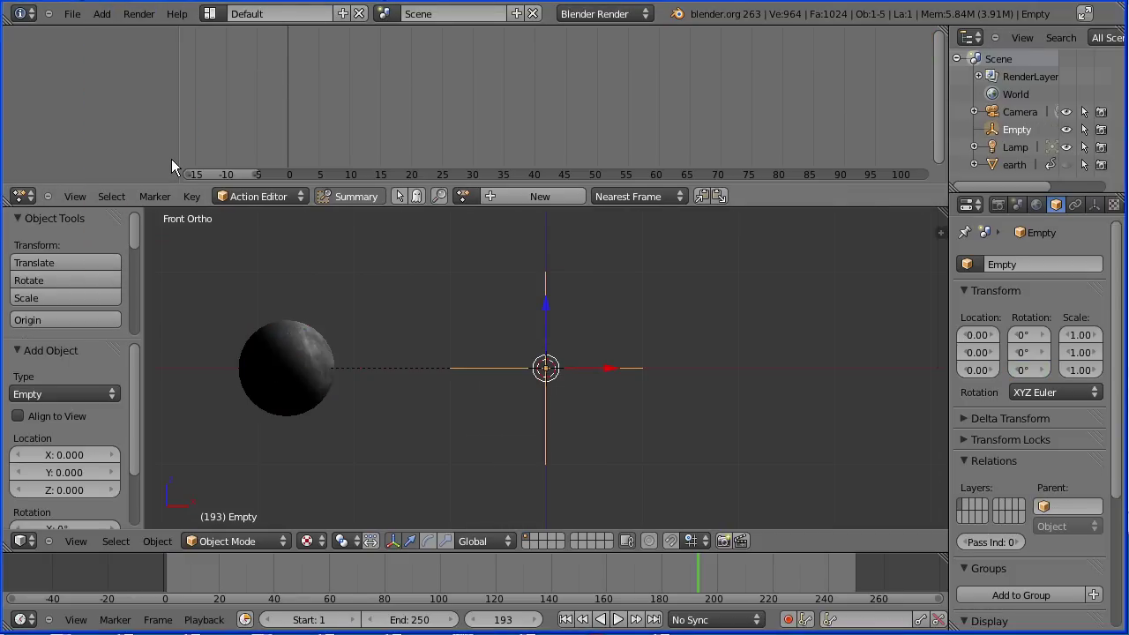
Give the Empty the earthSpin action, then copy it as orbitSpin
left_click(463, 196)
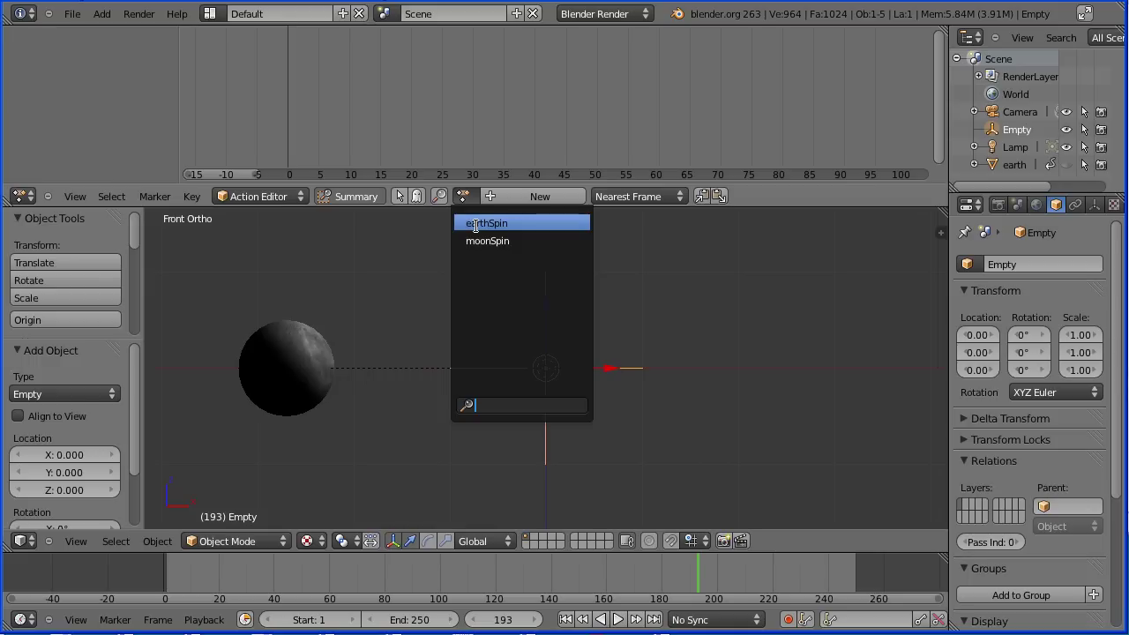
left_click(476, 226)
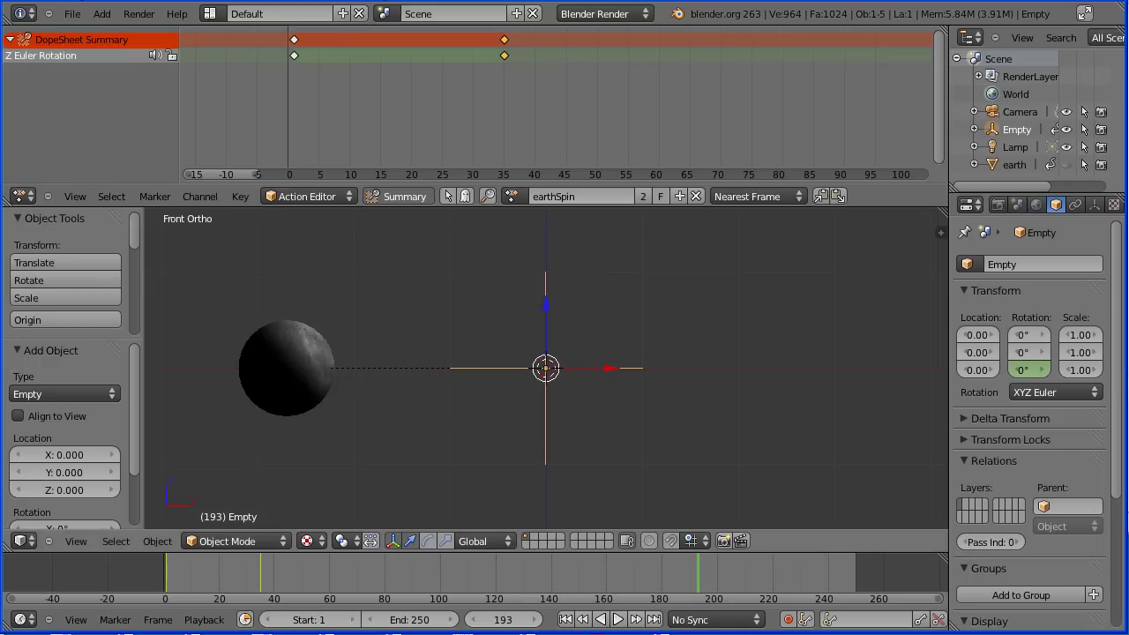
left_click(679, 198)
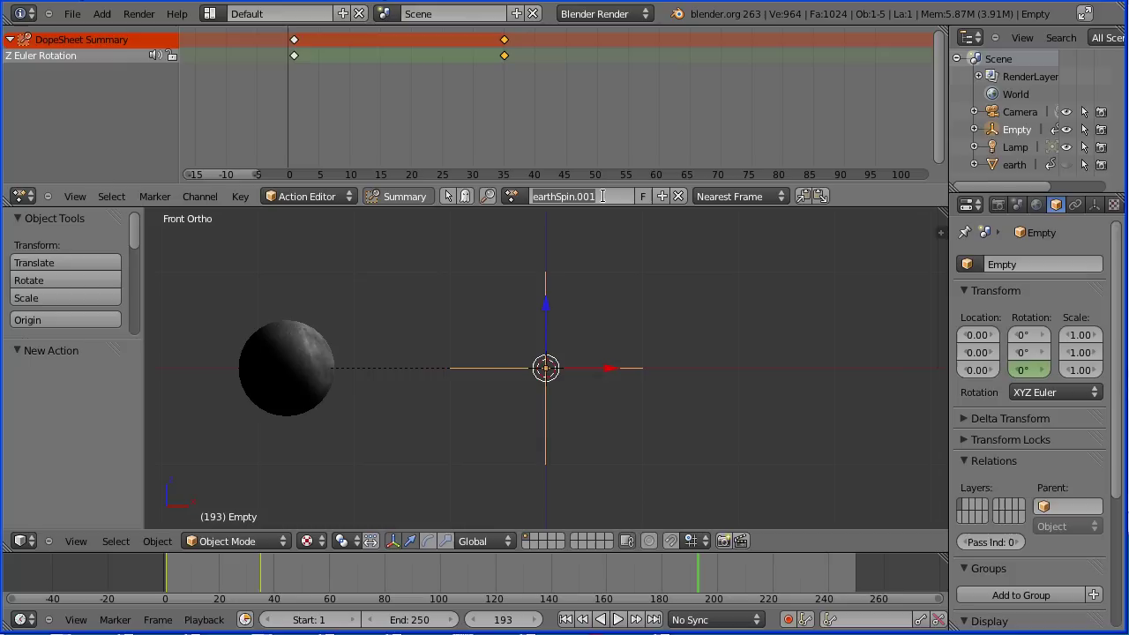
type("orbitSpin")
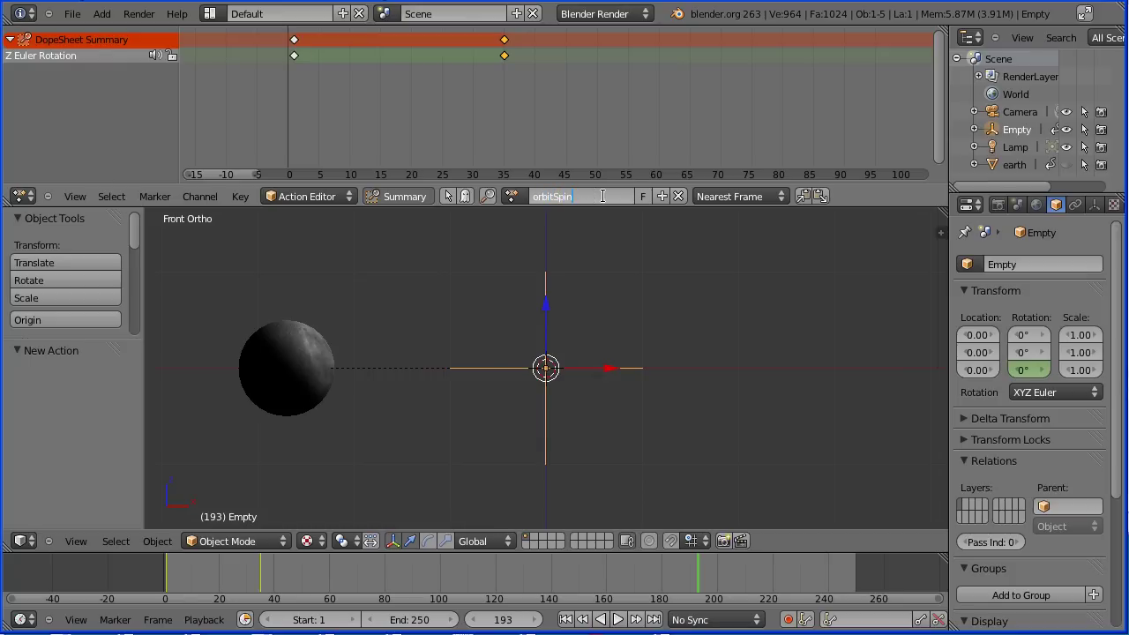
key("Return")
Move orbitSpin's end keyframe to frame 10
key("g")
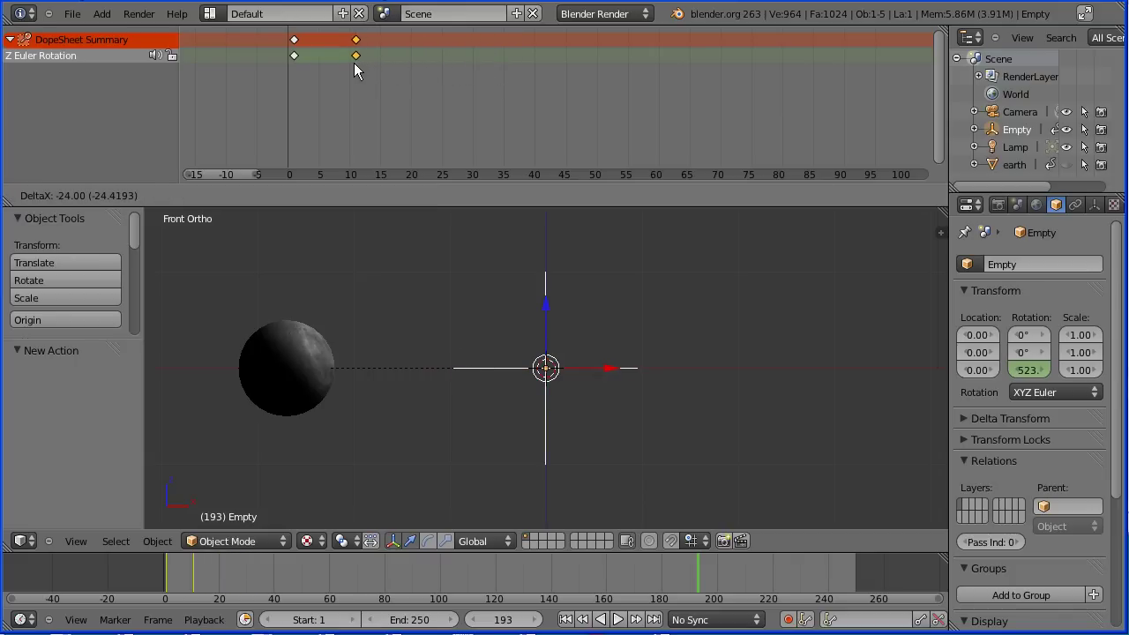
left_click(352, 64)
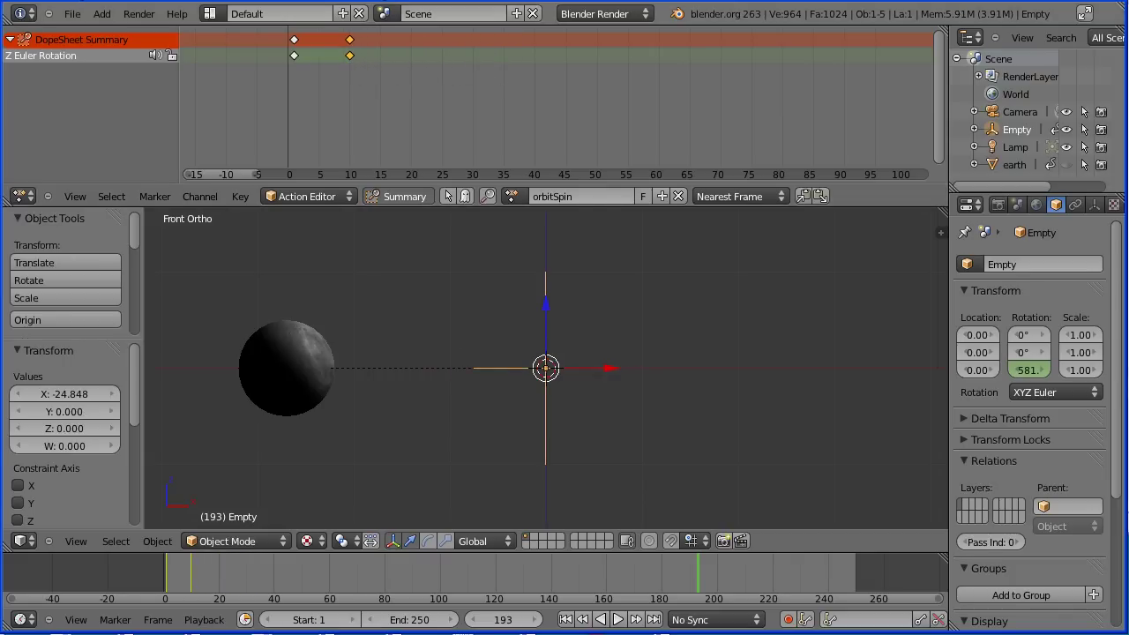
right_click(291, 381)
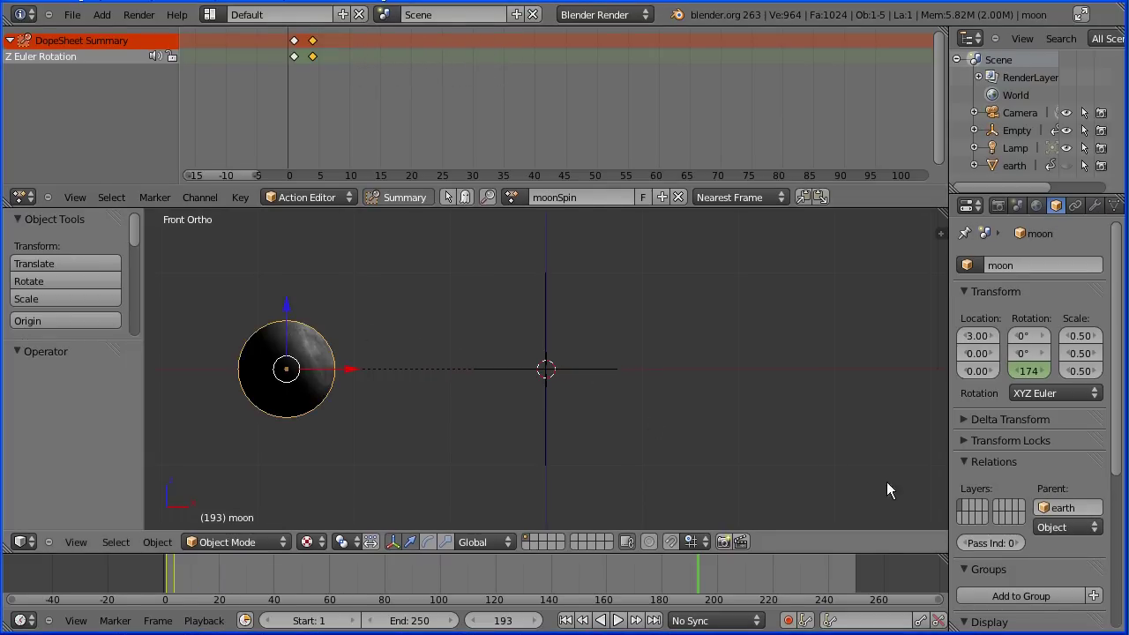
Parent the moon to the Empty and unhide the earth in the Outliner
left_click(1066, 508)
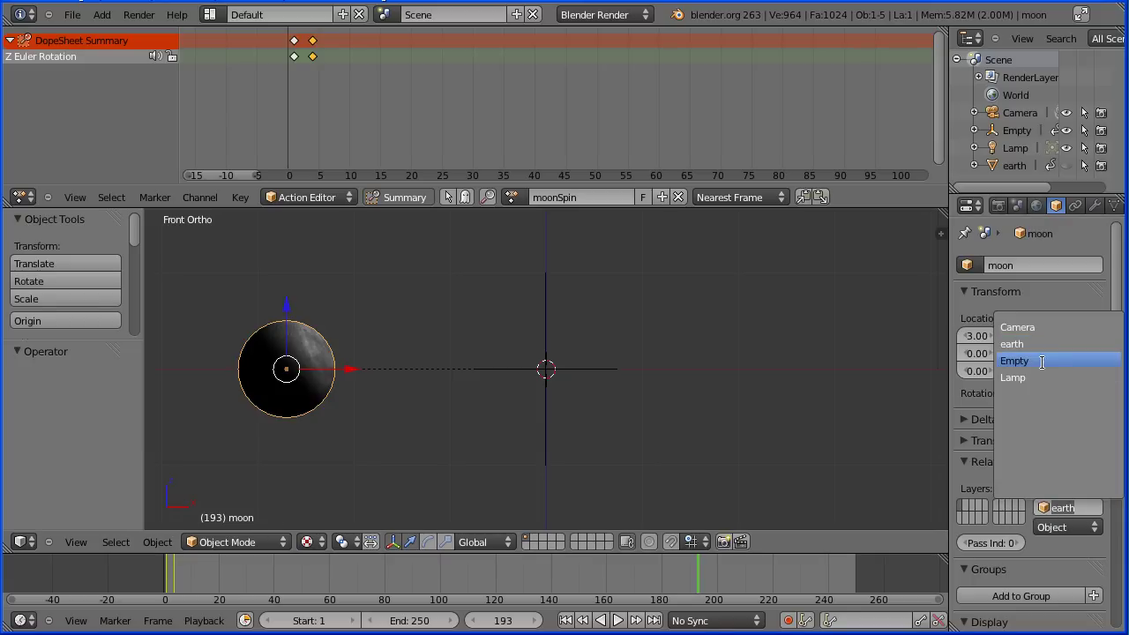
left_click(1089, 360)
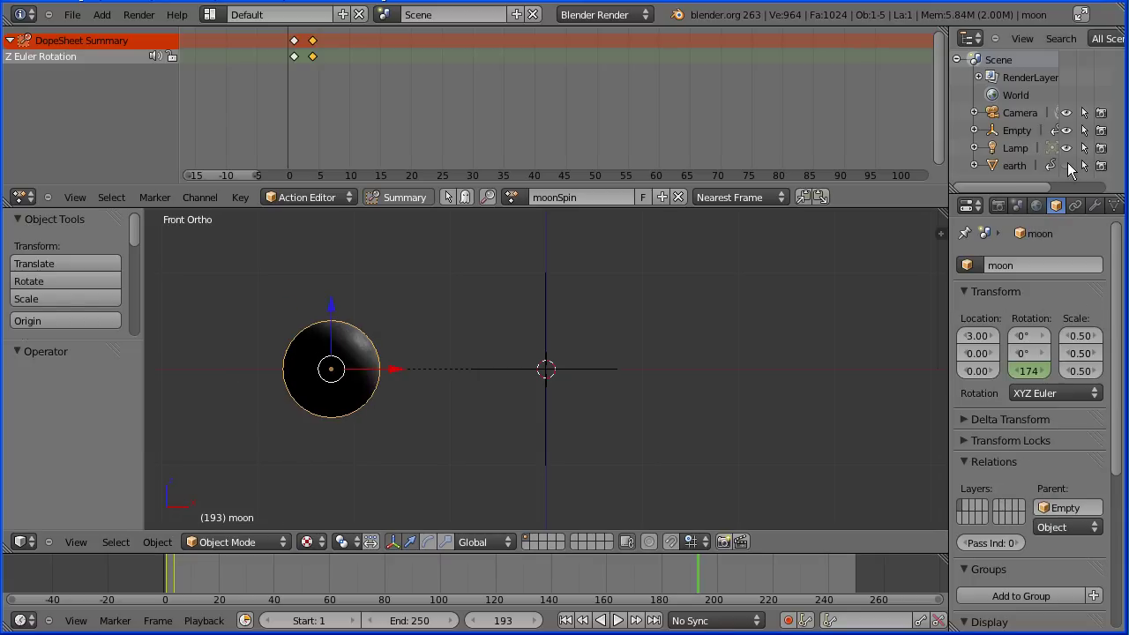
left_click(1067, 166)
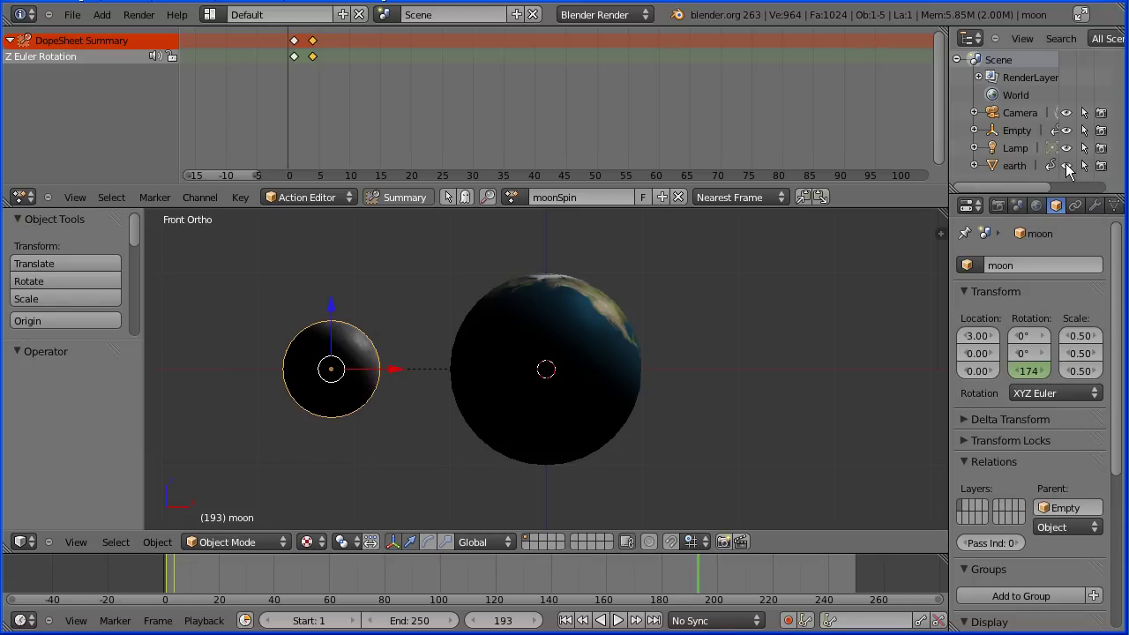
Play the animation to check the moon orbits the earth, then stop playback
left_click(617, 620)
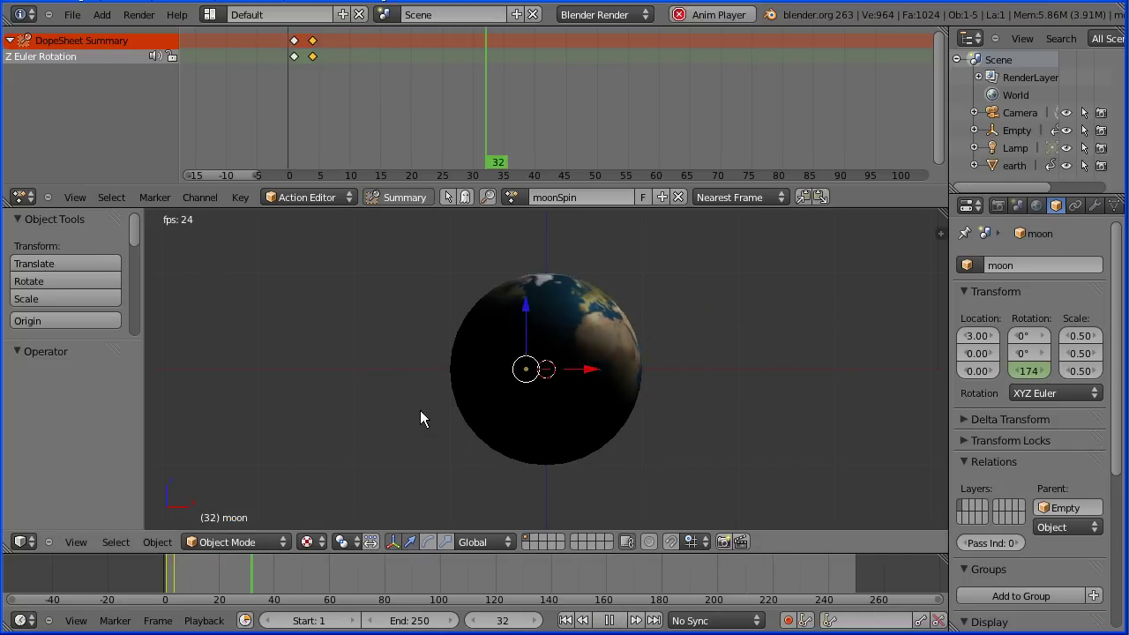
left_click(511, 197)
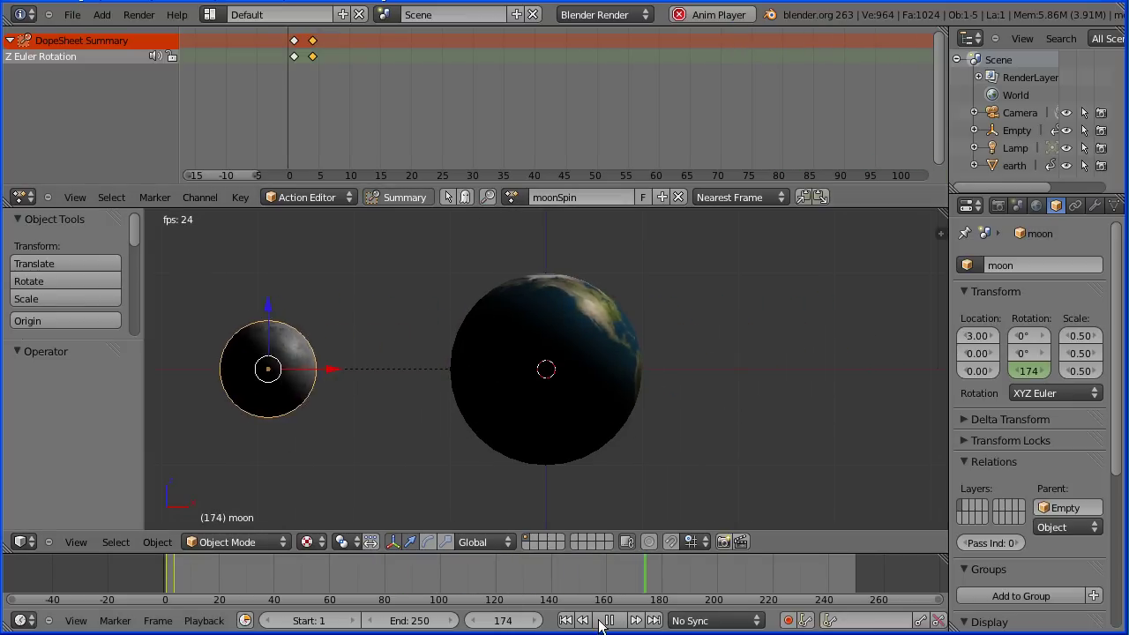
left_click(684, 14)
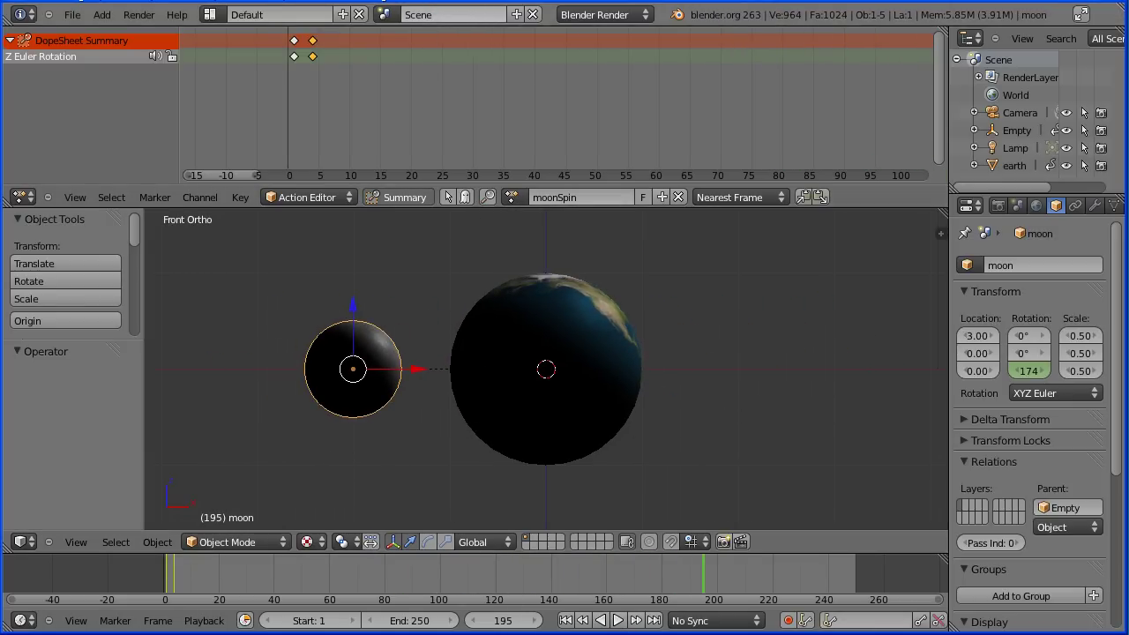
Select the earth and give it a new material named 'earth'
right_click(579, 336)
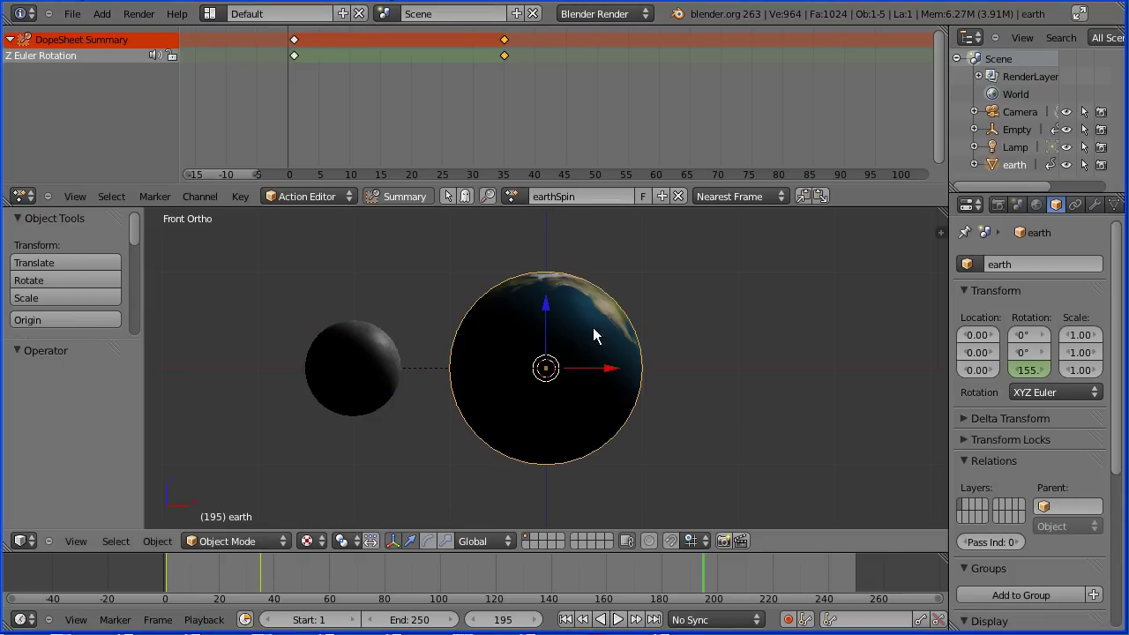
left_click_drag(947, 345, 910, 351)
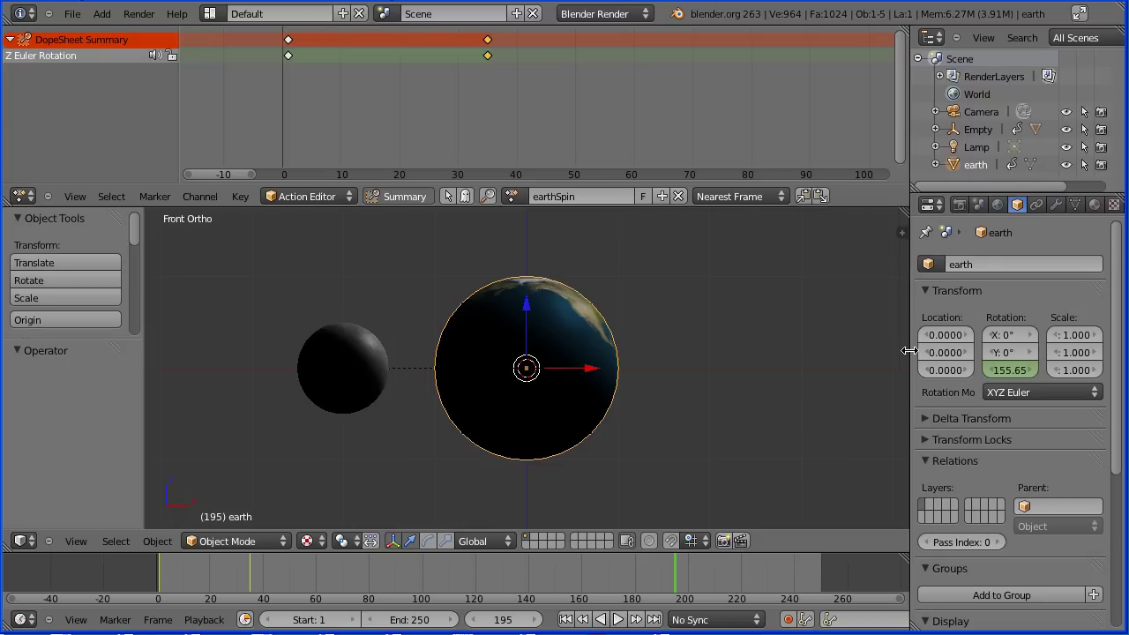
left_click(1094, 205)
left_click(981, 322)
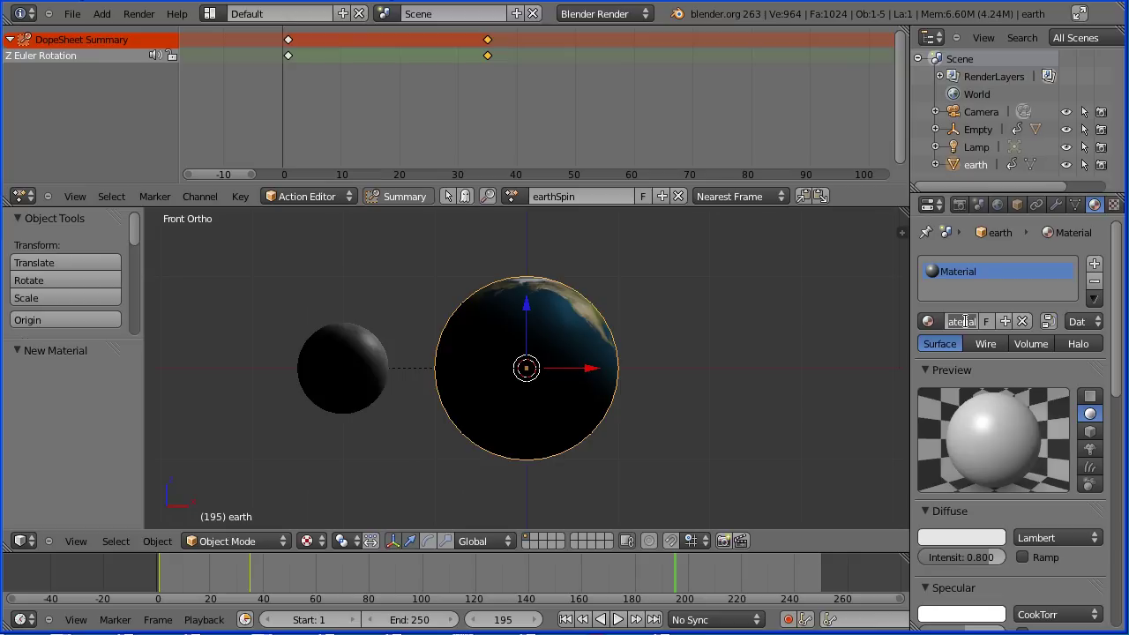
type("earth")
key("Return")
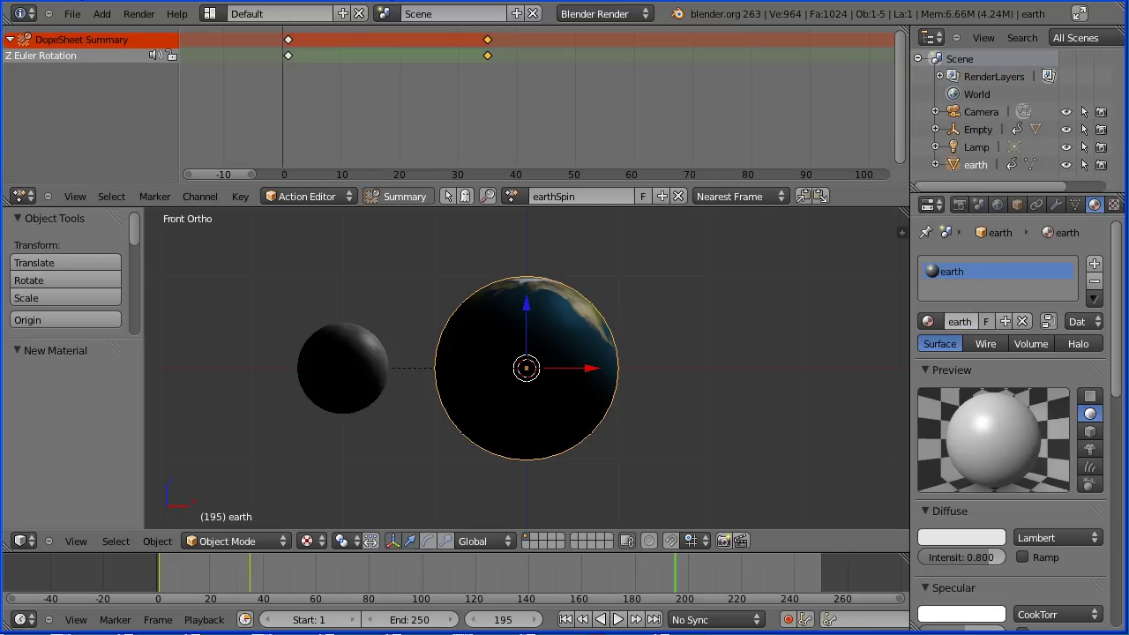
Add a new Image or Movie texture to the earth material, previewing Both
left_click(1114, 205)
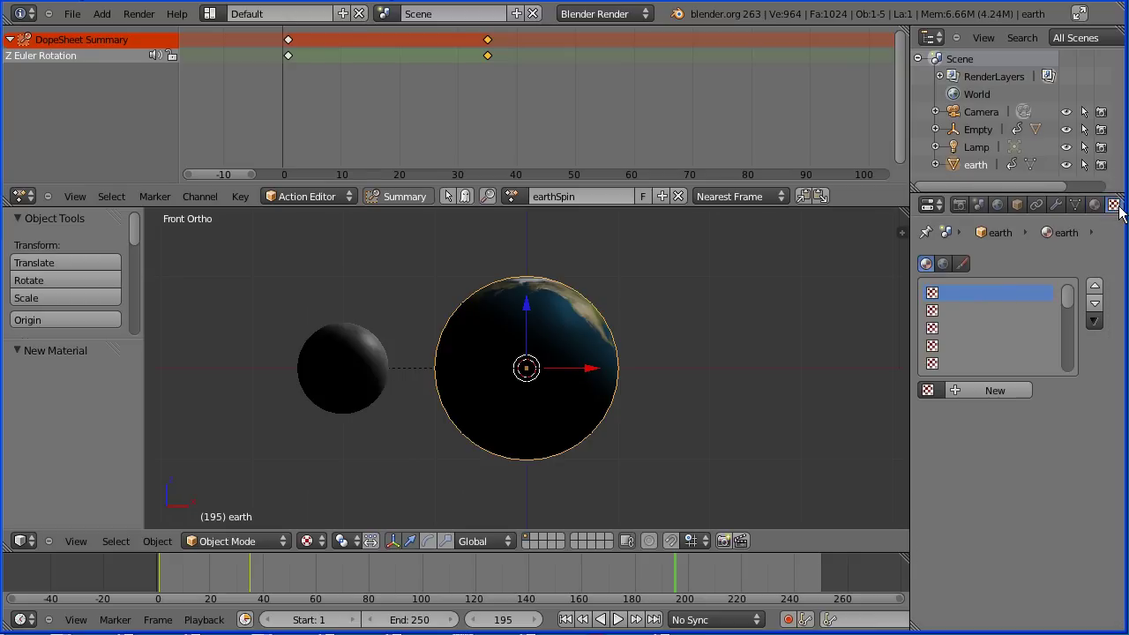
left_click(970, 390)
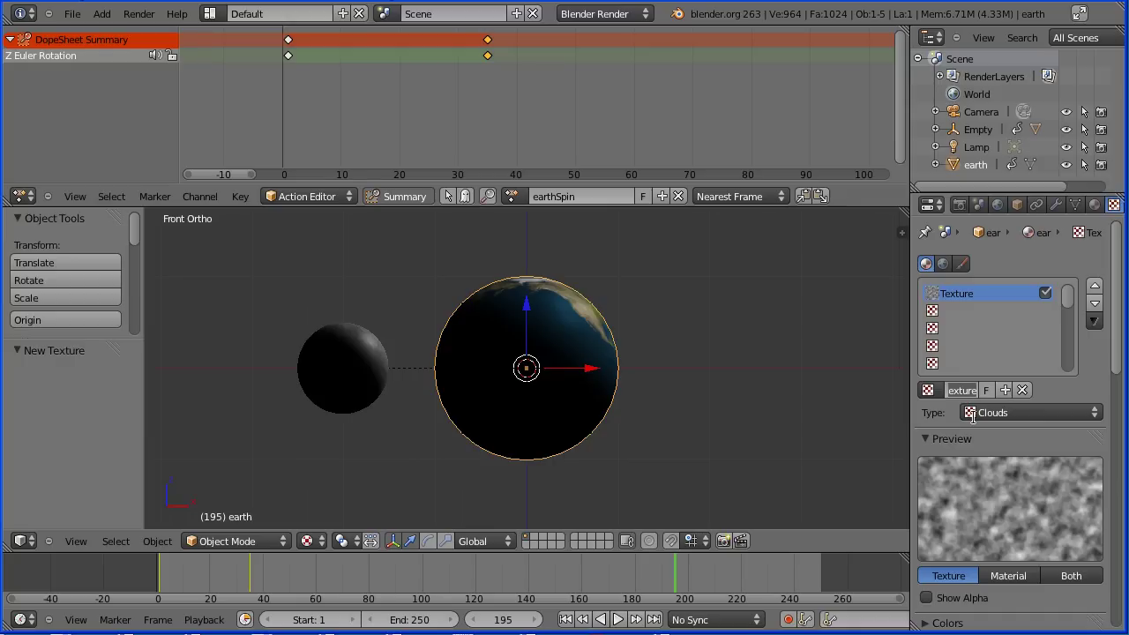
left_click(978, 415)
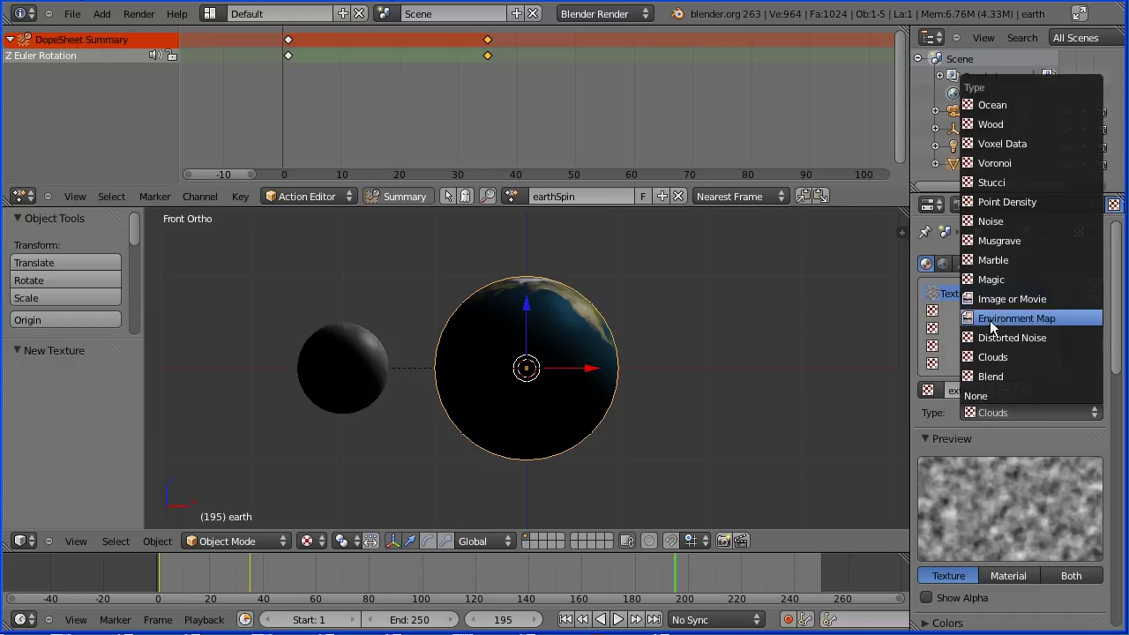
left_click(1039, 300)
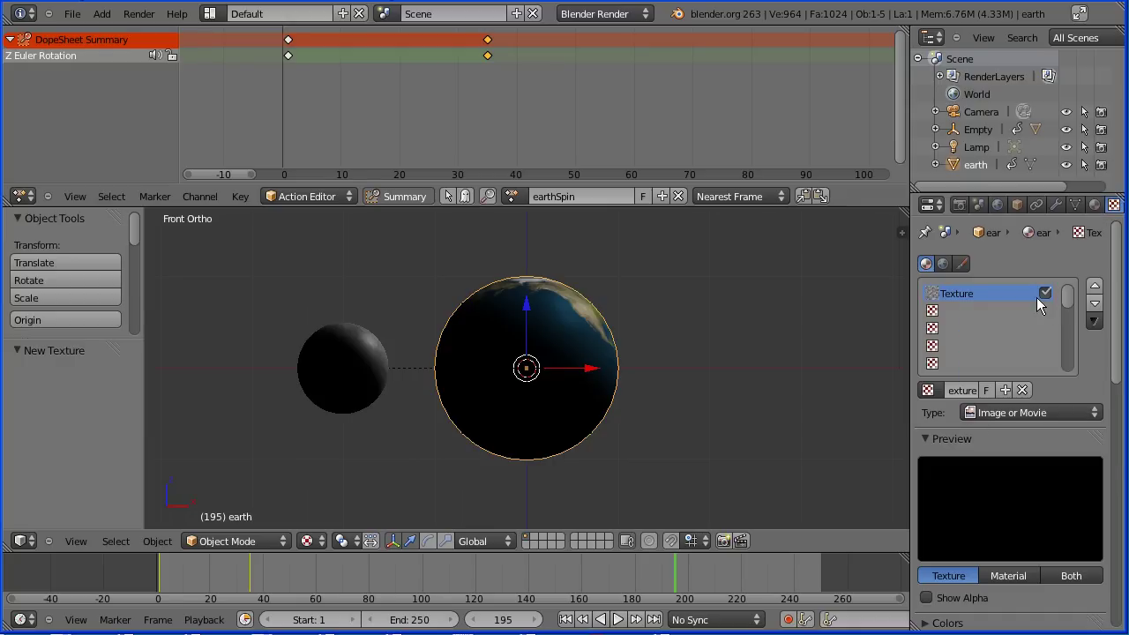
left_click(1079, 577)
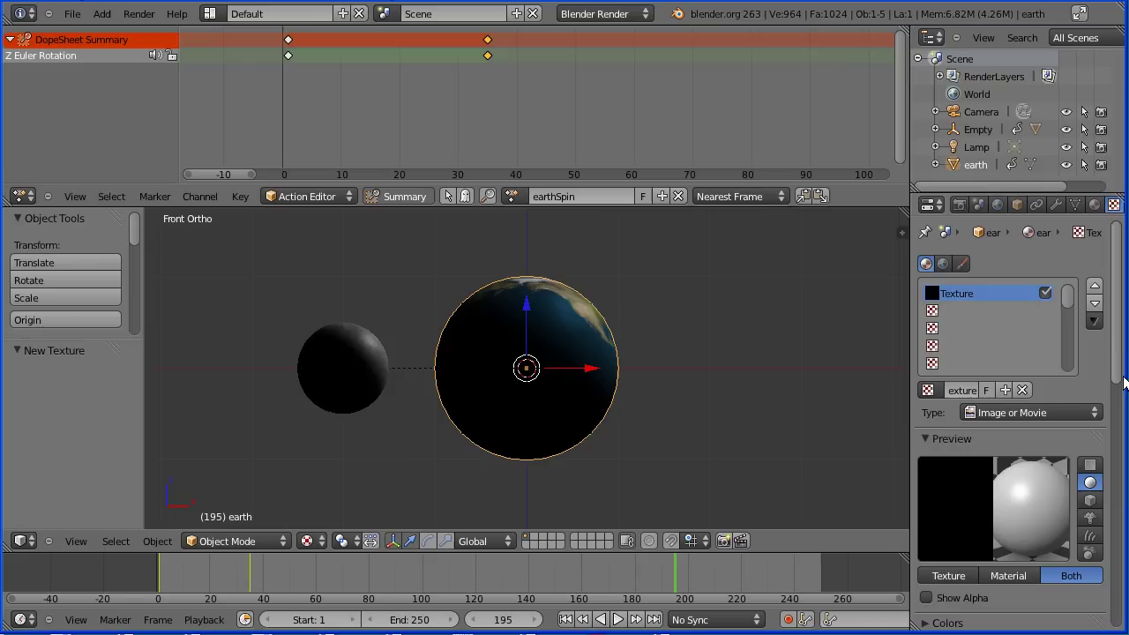
left_click_drag(1118, 384, 1127, 598)
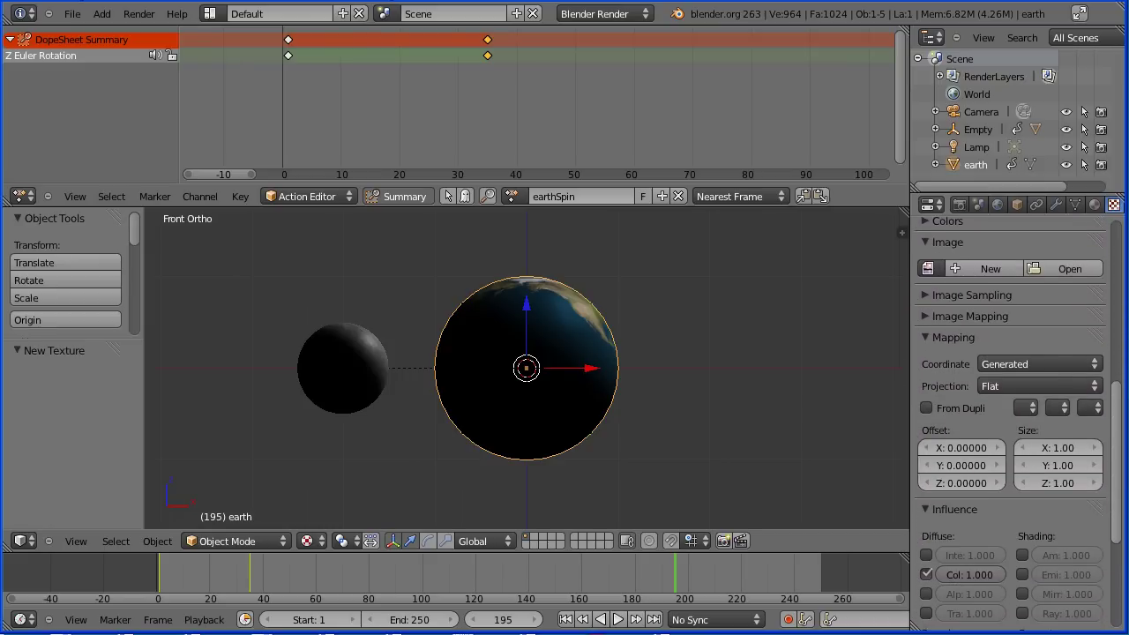
Use earthmap1k.jpg as the texture image and pack it into the blend file
left_click(931, 271)
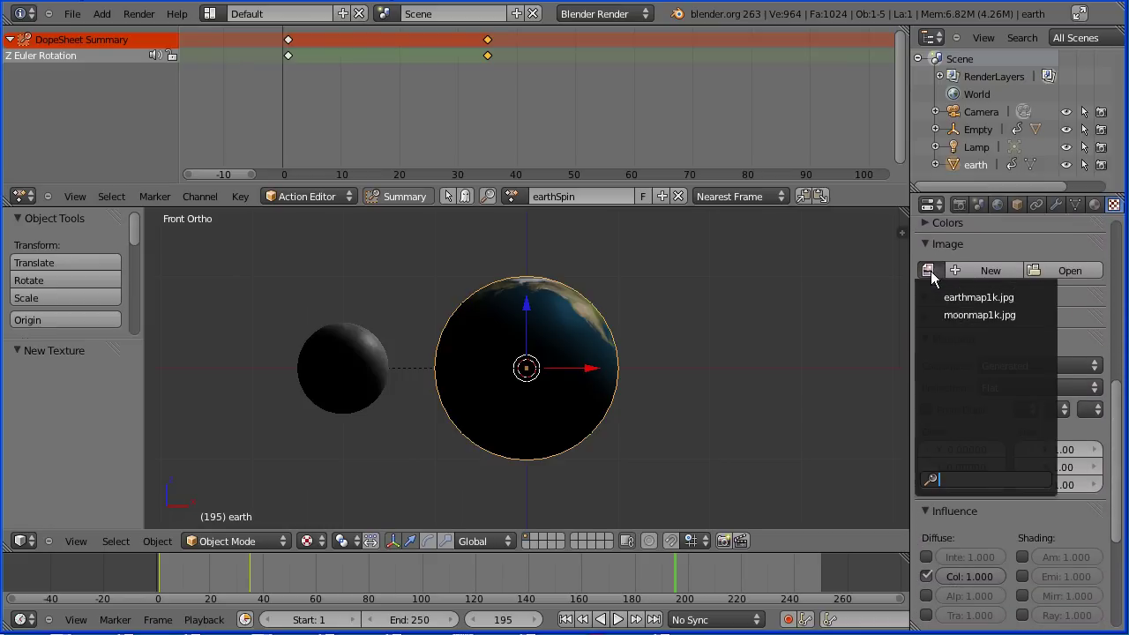
left_click(977, 300)
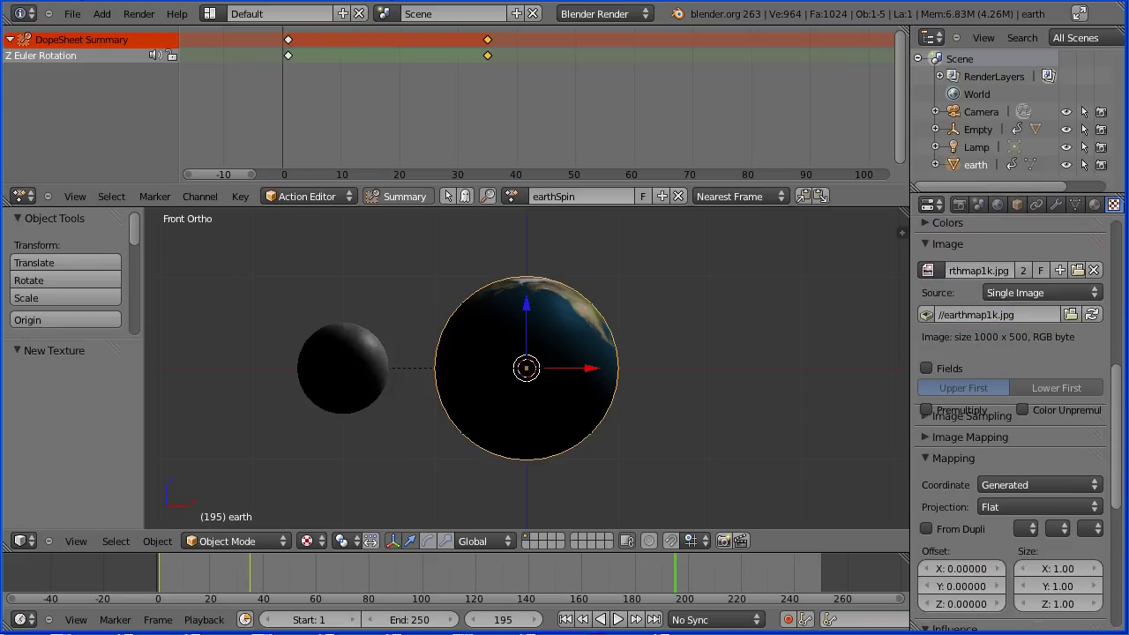
left_click(927, 315)
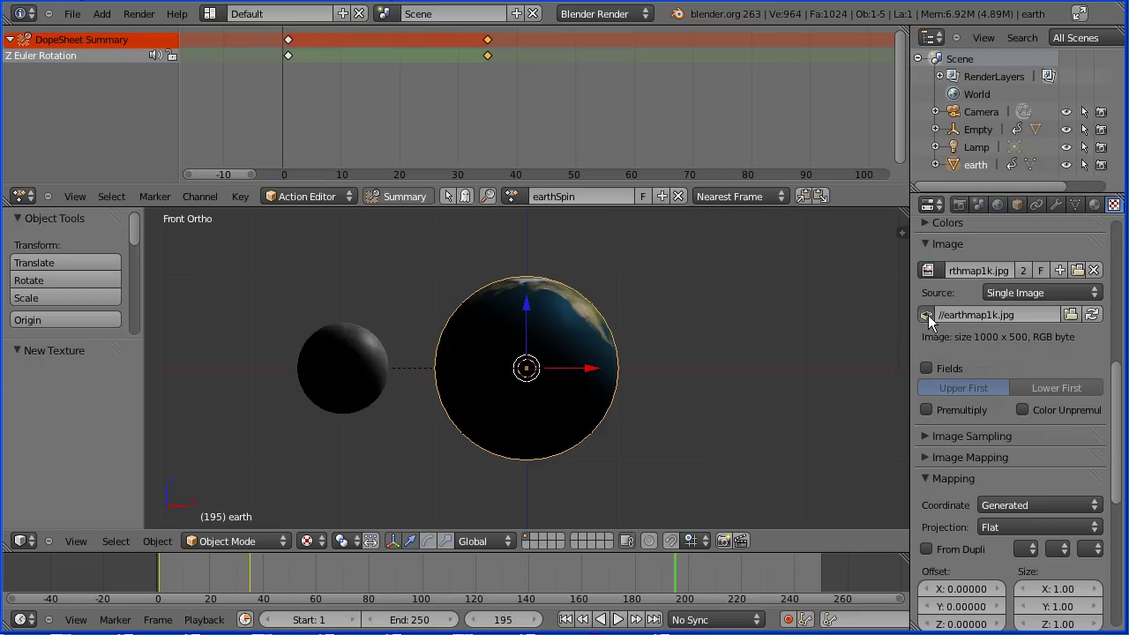
Set the texture's mapping coordinates to UV
left_click(992, 506)
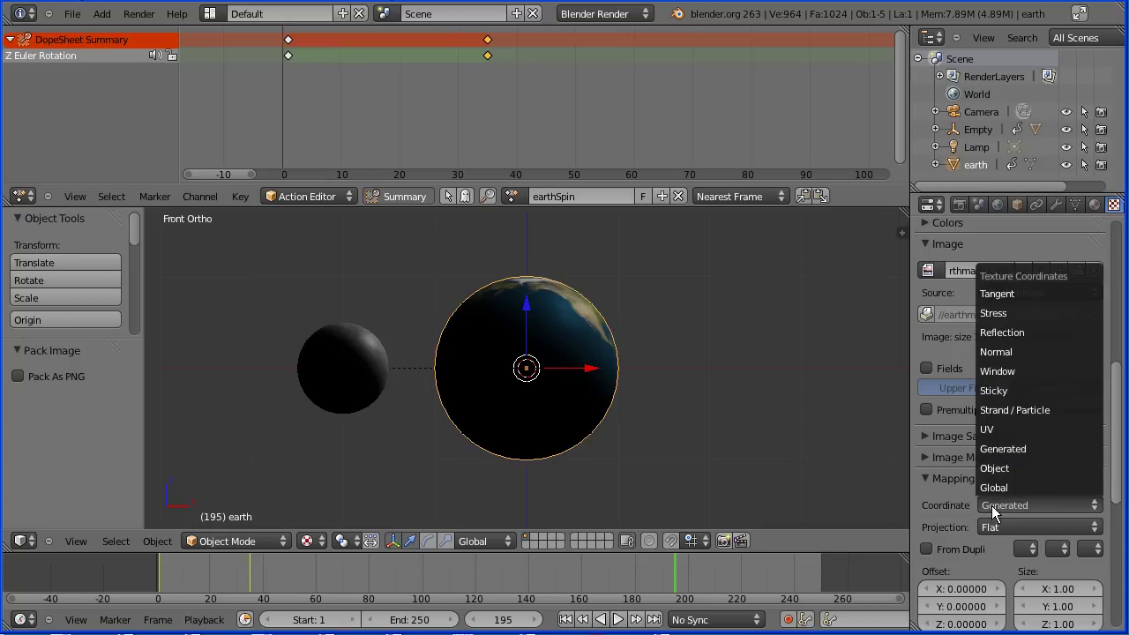
left_click(1035, 429)
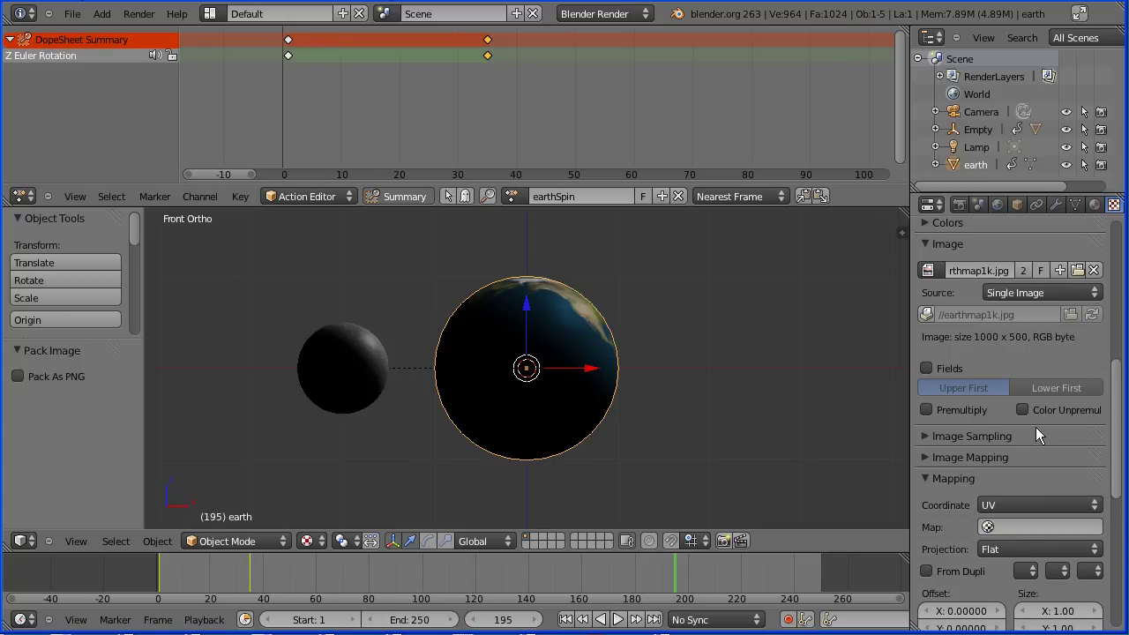
key("ctrl+z")
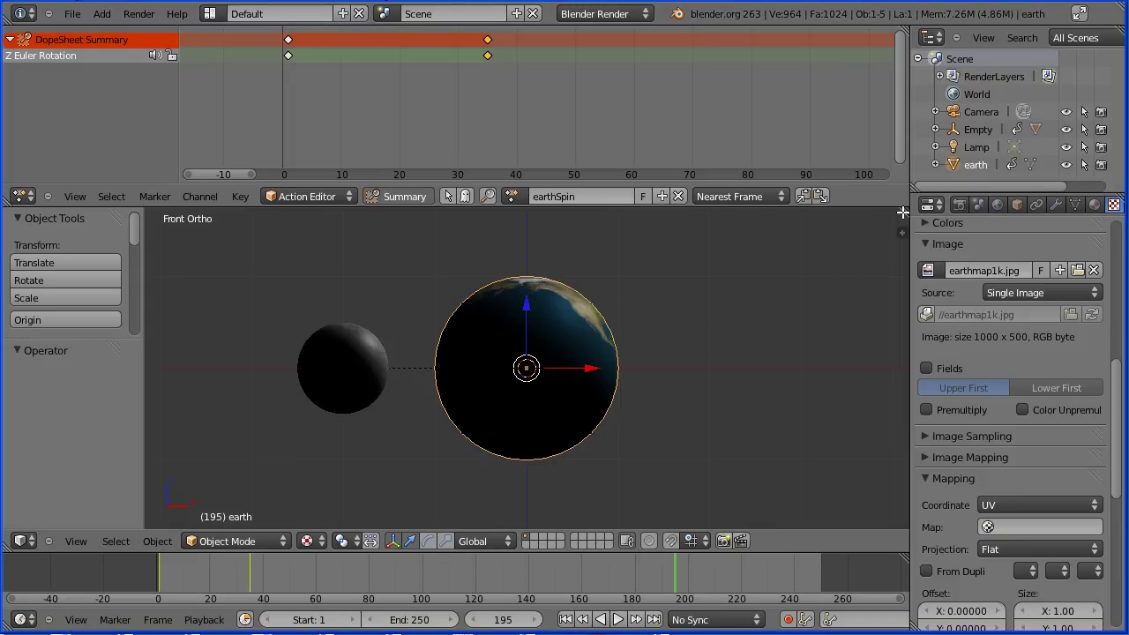
Close the Action Editor, then orbit and zoom to view the earth's north pole from above
left_click_drag(902, 211, 890, 186)
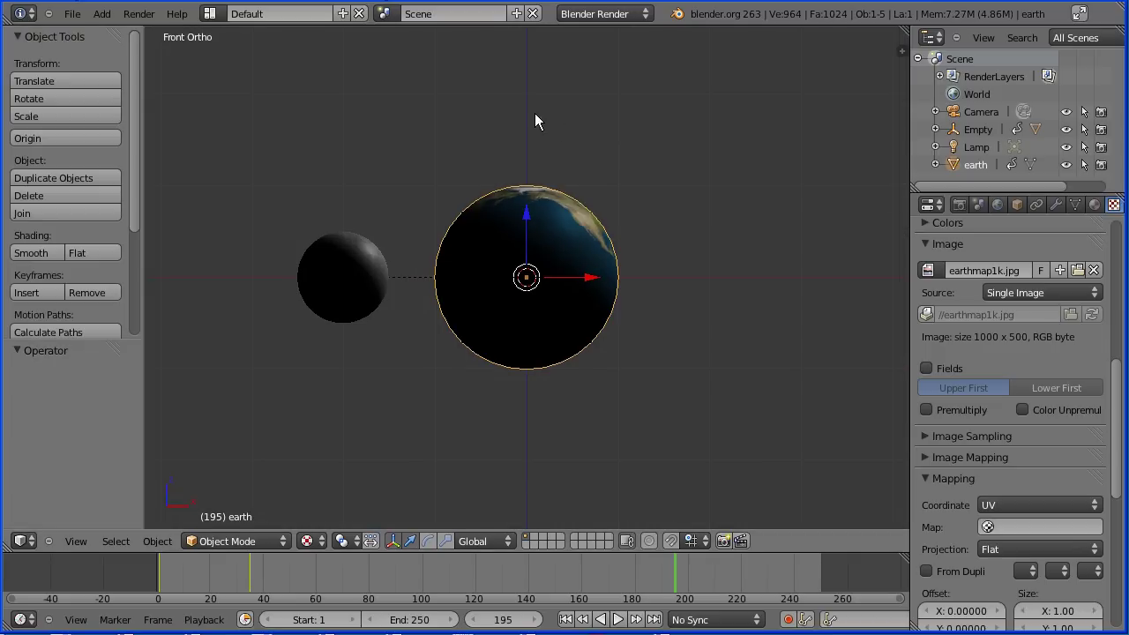
middle_click_drag(523, 115, 529, 289)
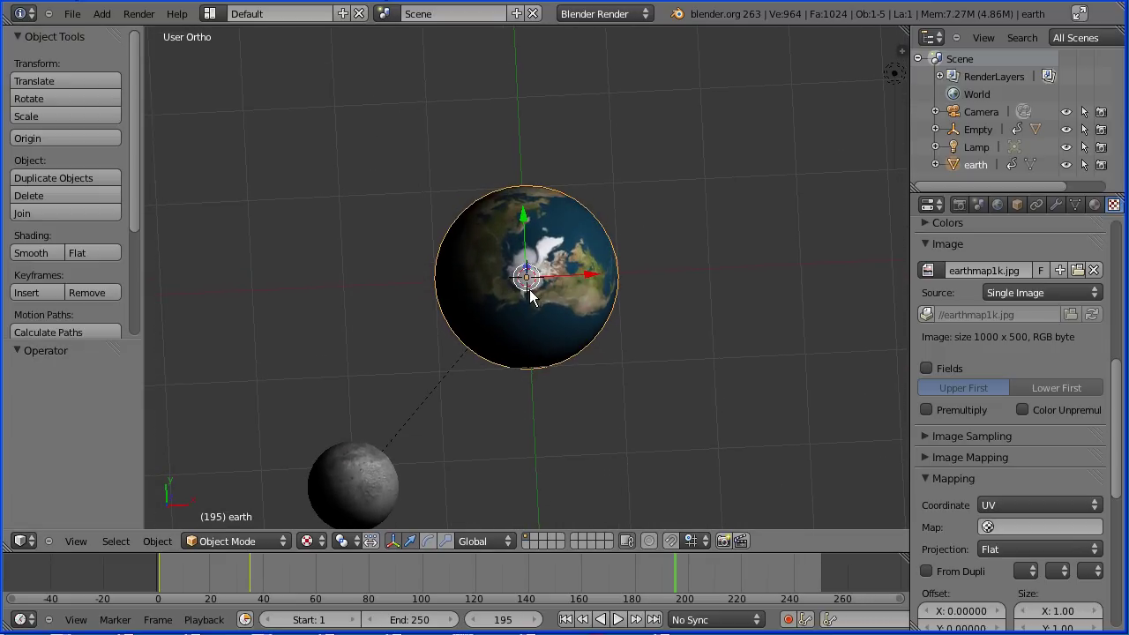
scroll(583, 369, "up", 10)
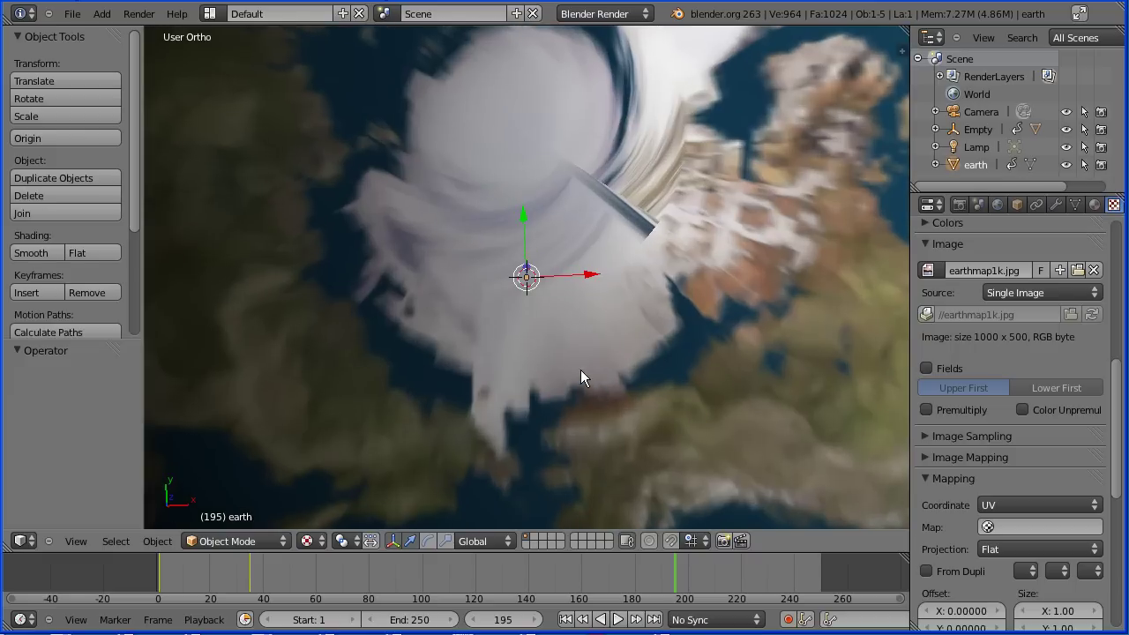
left_click(236, 541)
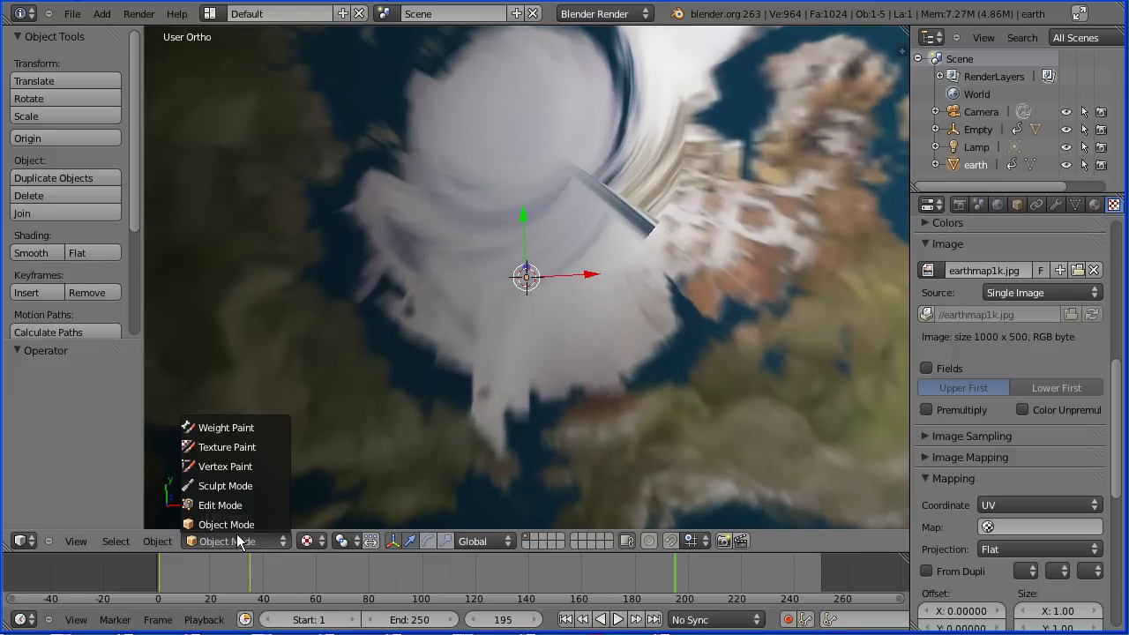
In Edit Mode face select, pick the thin north-pole face and split the 3D area in two
left_click(245, 513)
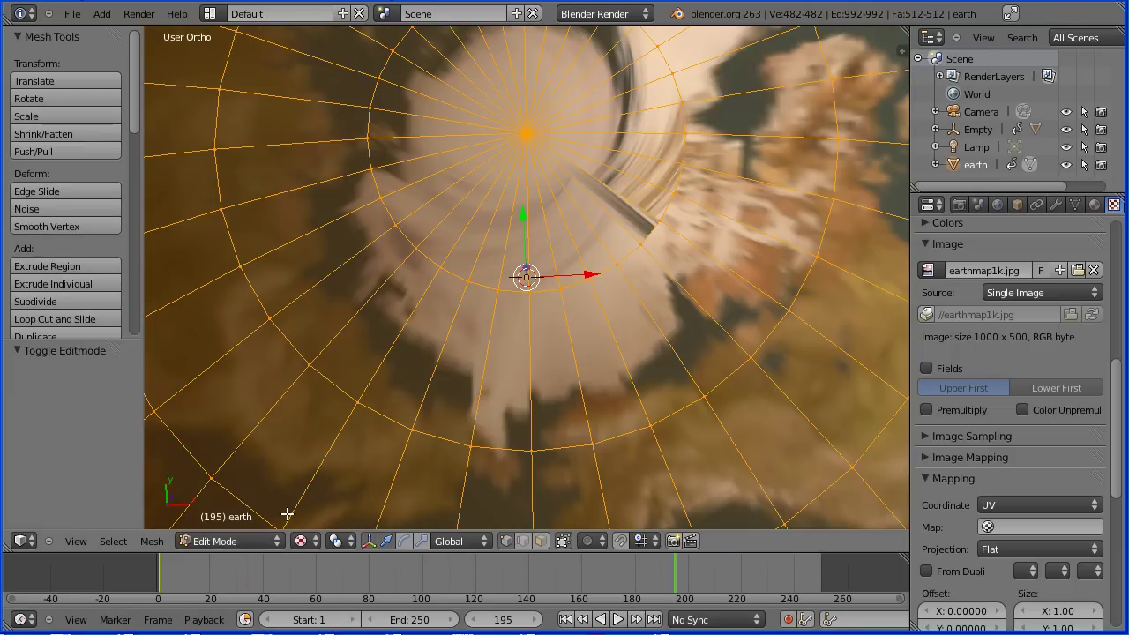
left_click(541, 541)
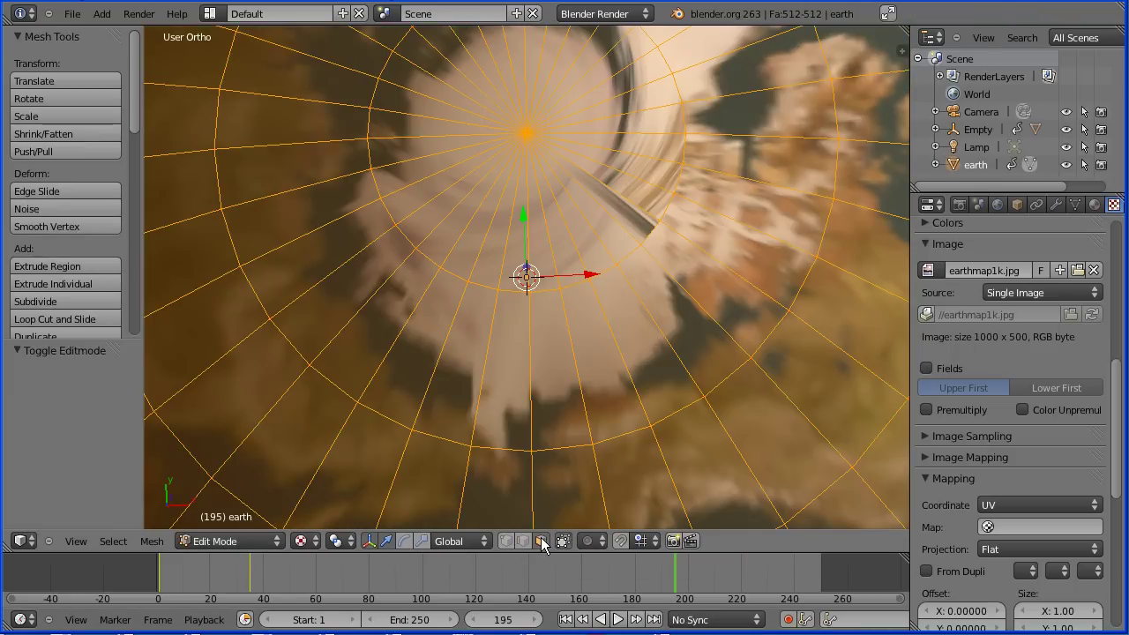
right_click(707, 275)
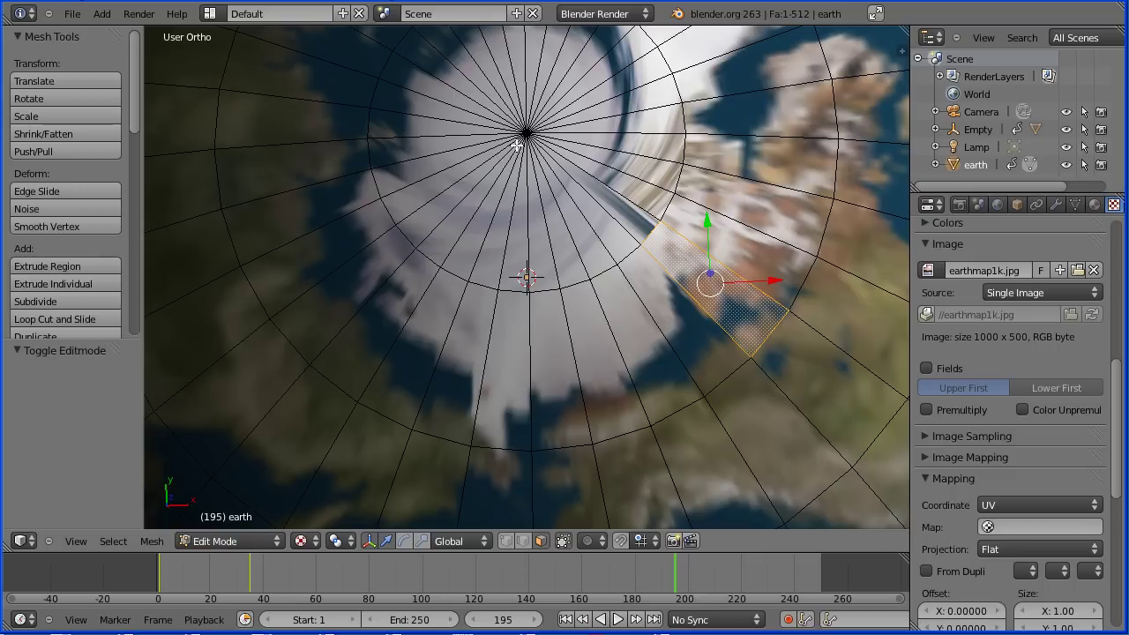
right_click(621, 209)
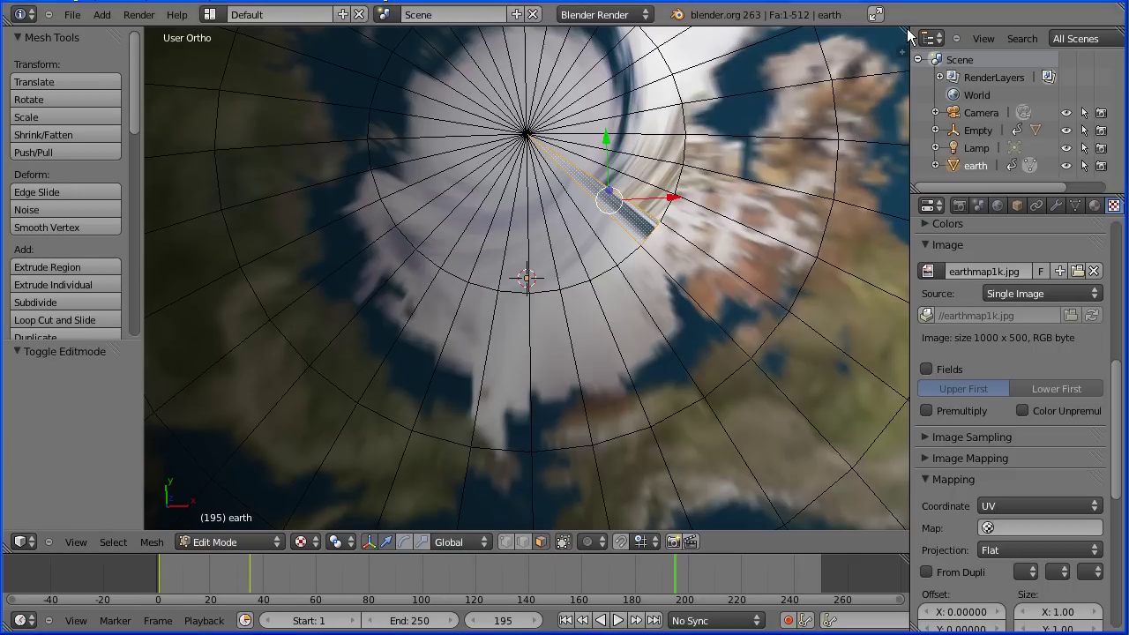
left_click_drag(911, 35, 442, 100)
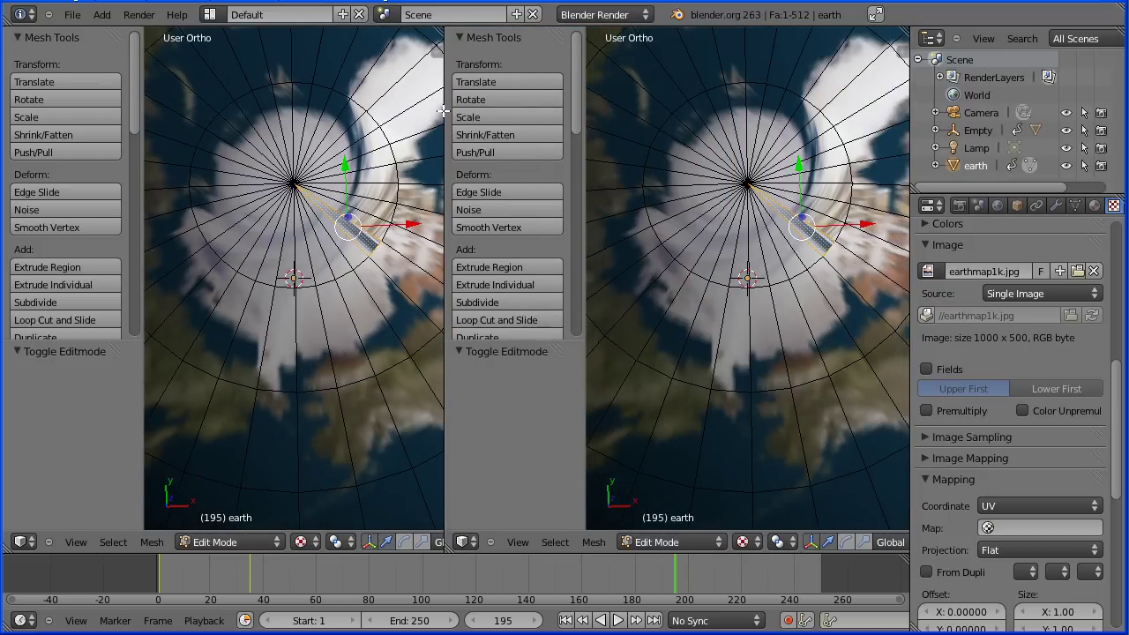
Turn the right-hand view into a UV/Image Editor showing the earthmap1k.jpg map
left_click(464, 542)
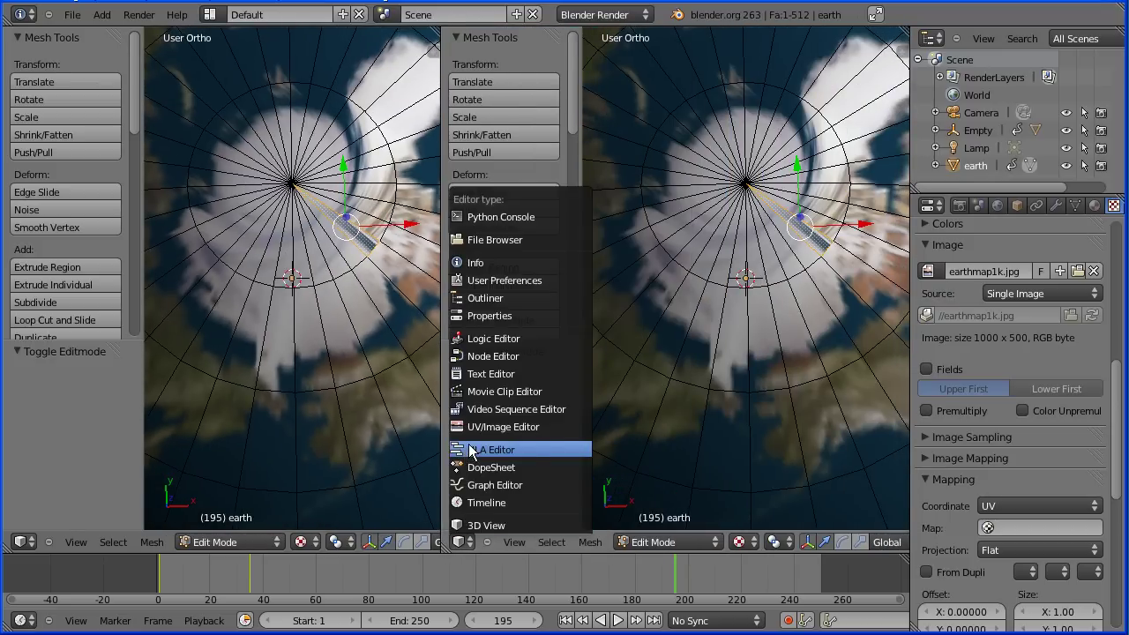
left_click(554, 427)
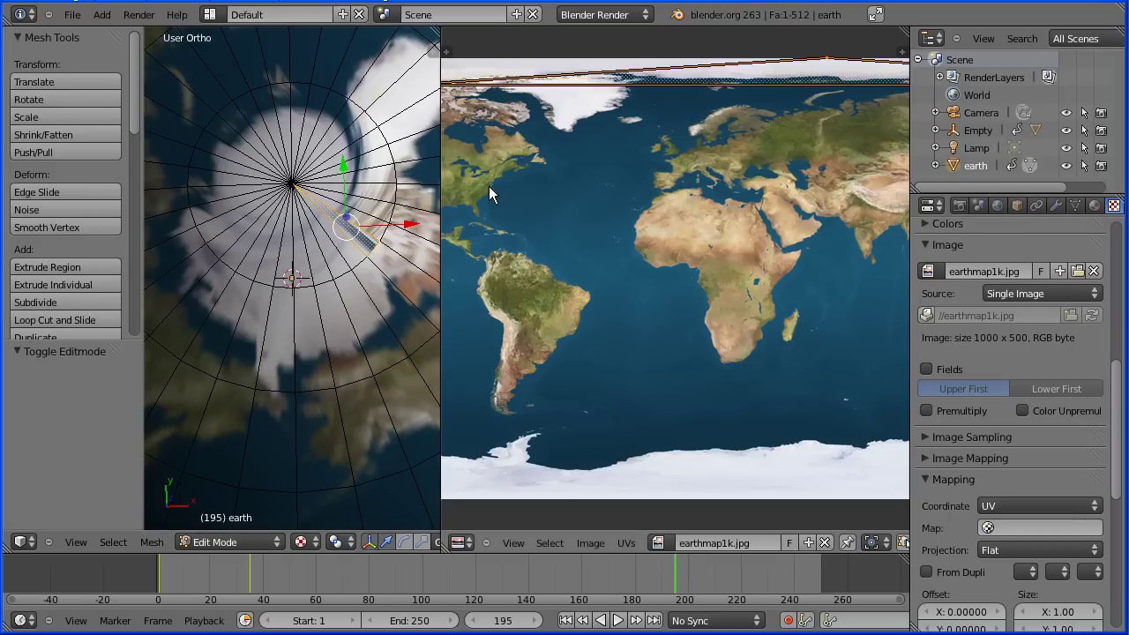
Shrink the pole face's UVs, narrow them to 0.07488 along X, and raise them 0.014 in Y
key("s")
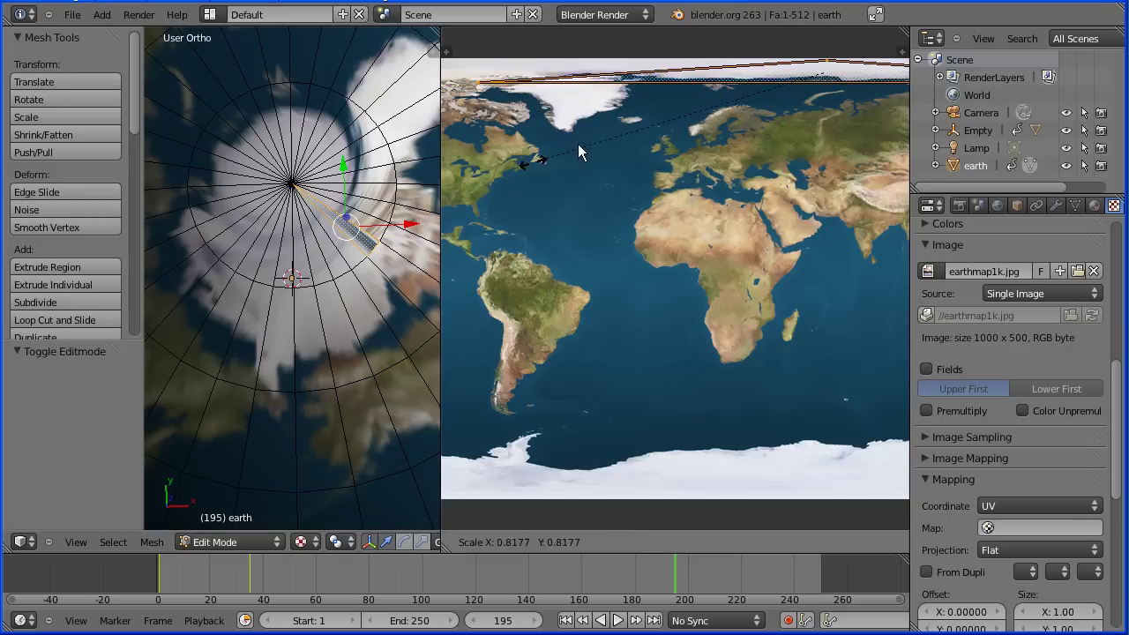
left_click(741, 121)
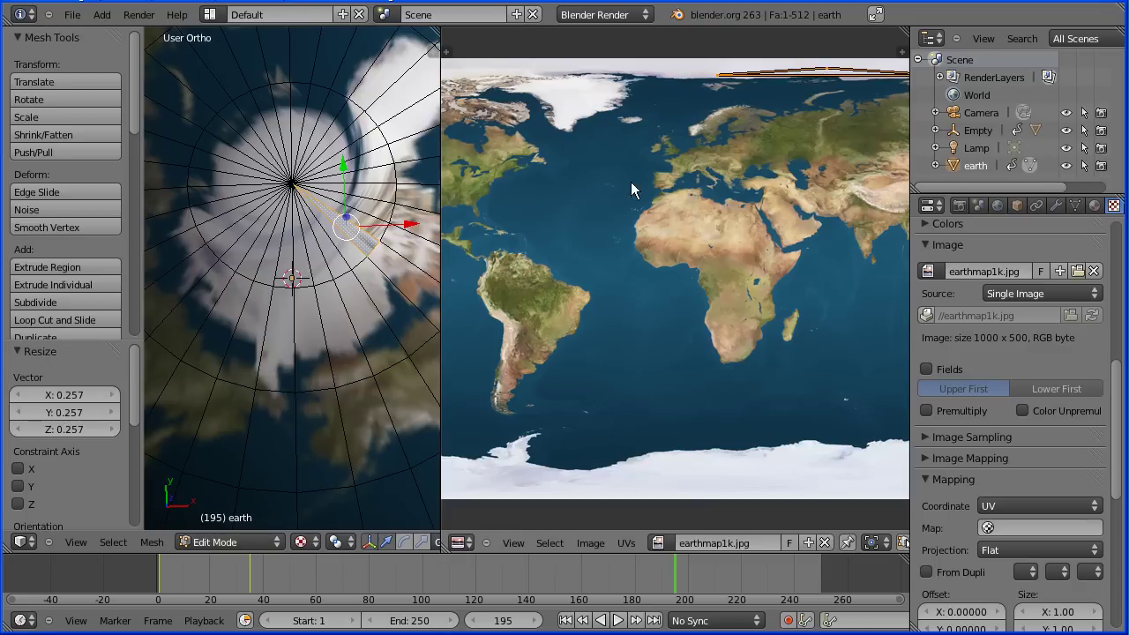
key("s")
key("x")
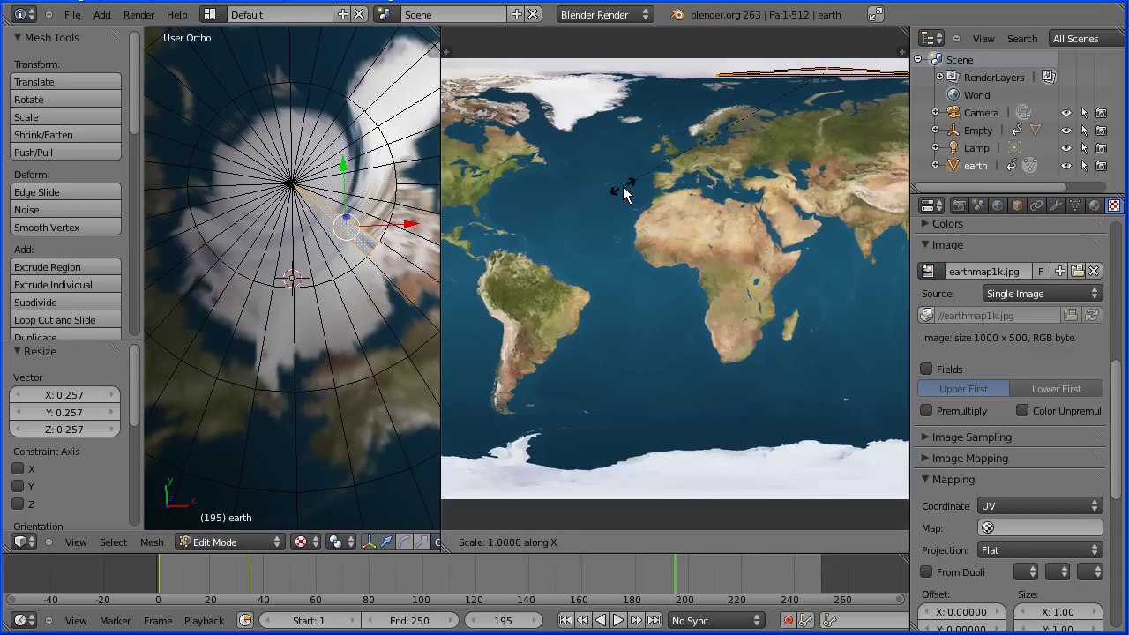
left_click(815, 90)
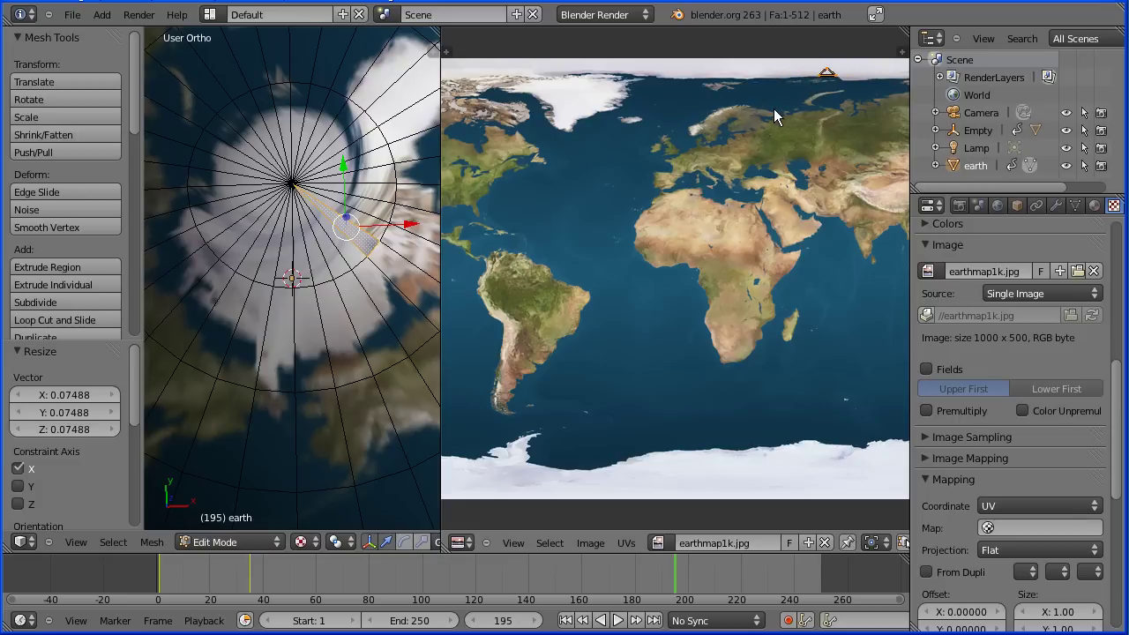
key("g")
key("y")
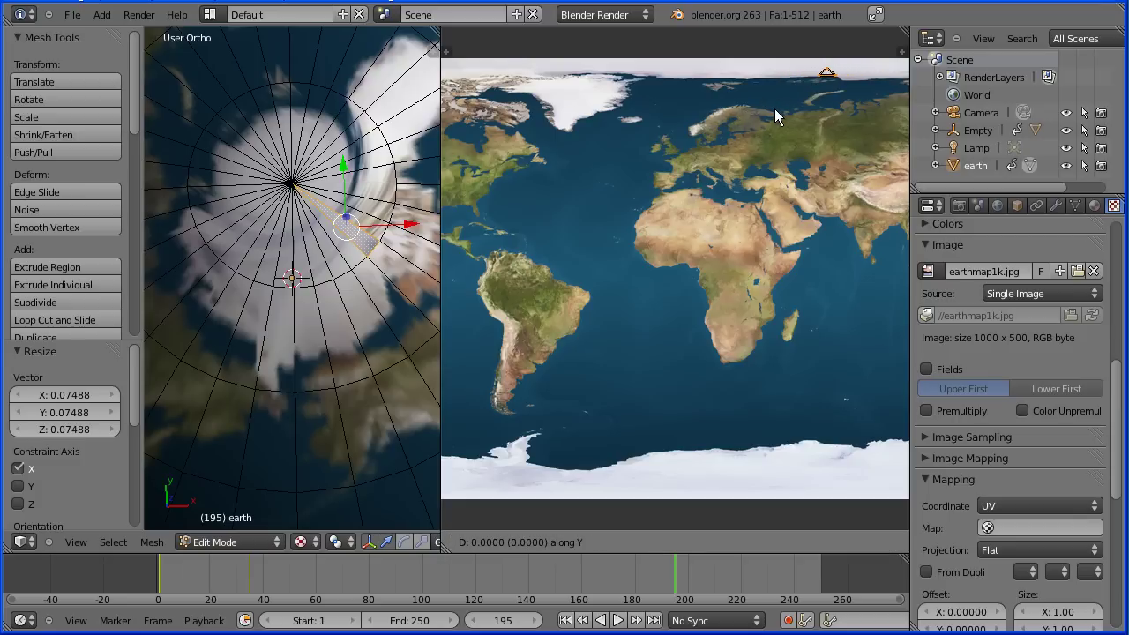
key("5")
key("BackSpace")
key("7")
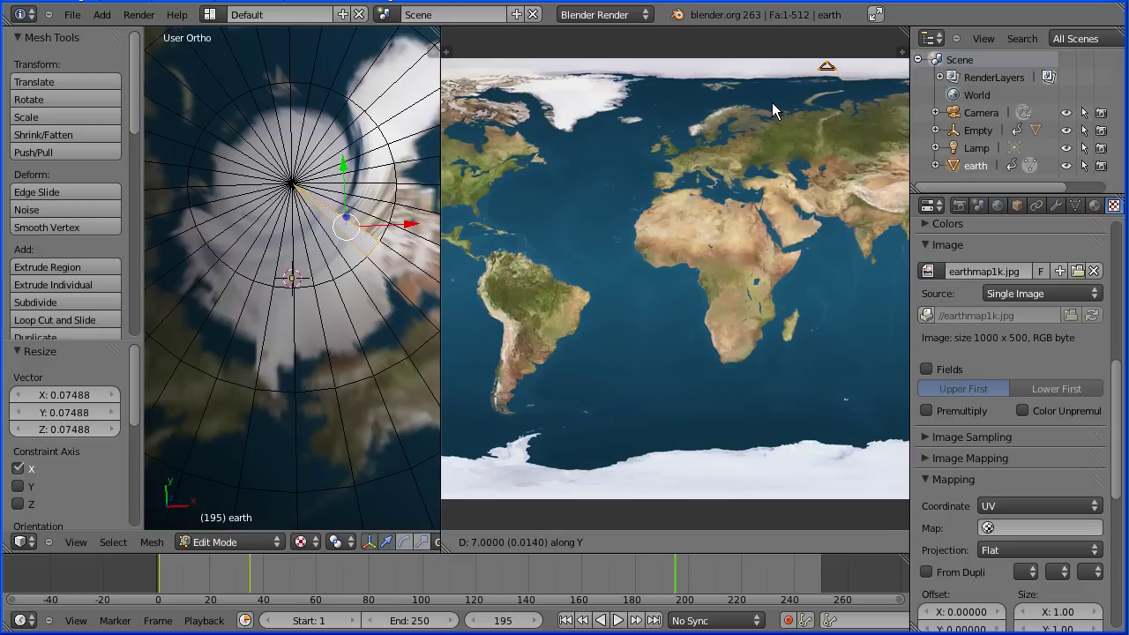
key("Return")
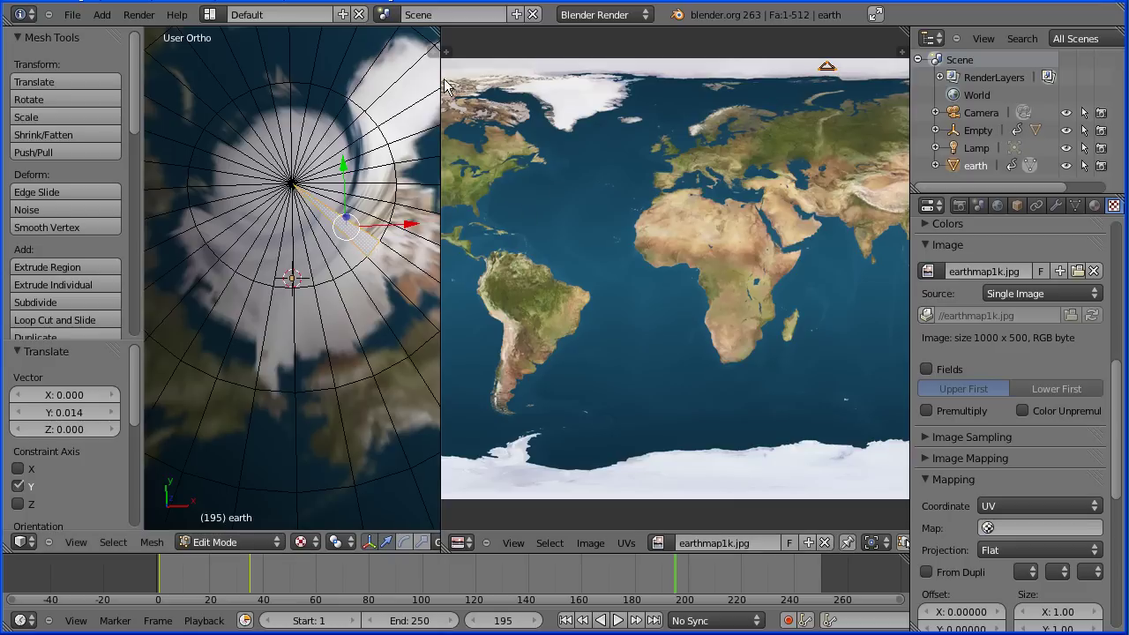
key("Tab")
key("Tab")
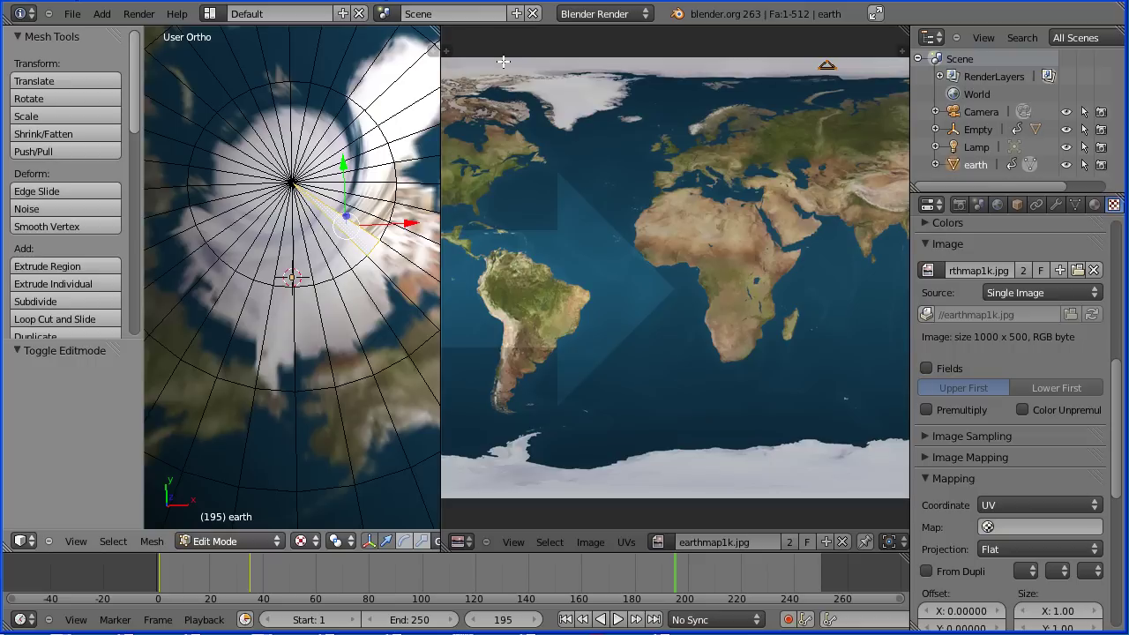
Join the image editor back into the 3D view and return the earth to Object Mode
left_click_drag(503, 62, 503, 62)
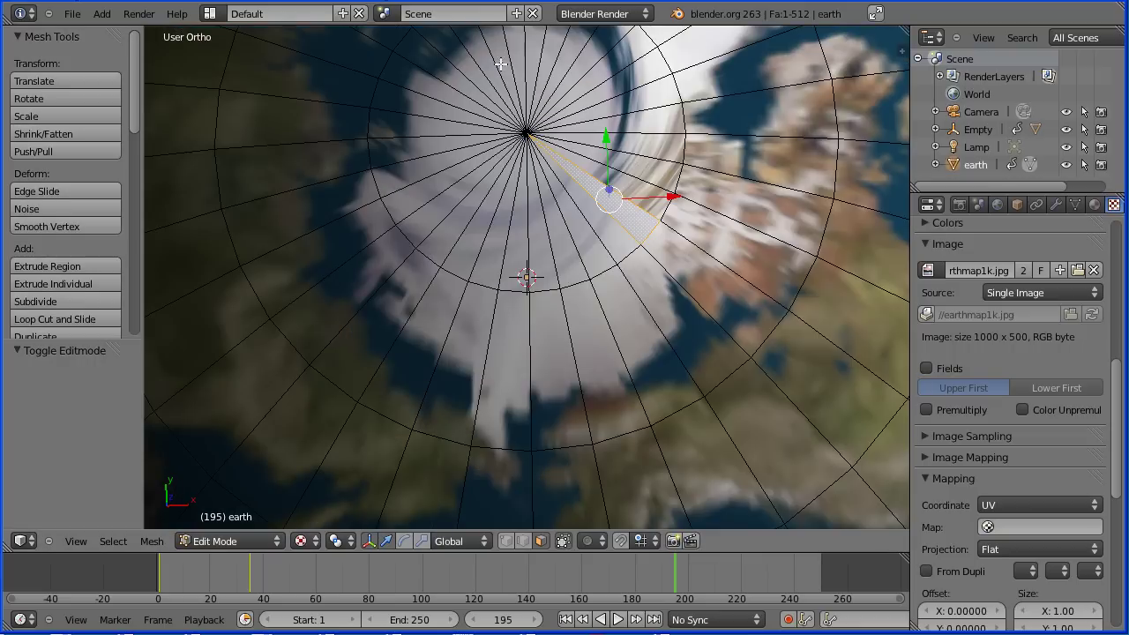
left_click(218, 542)
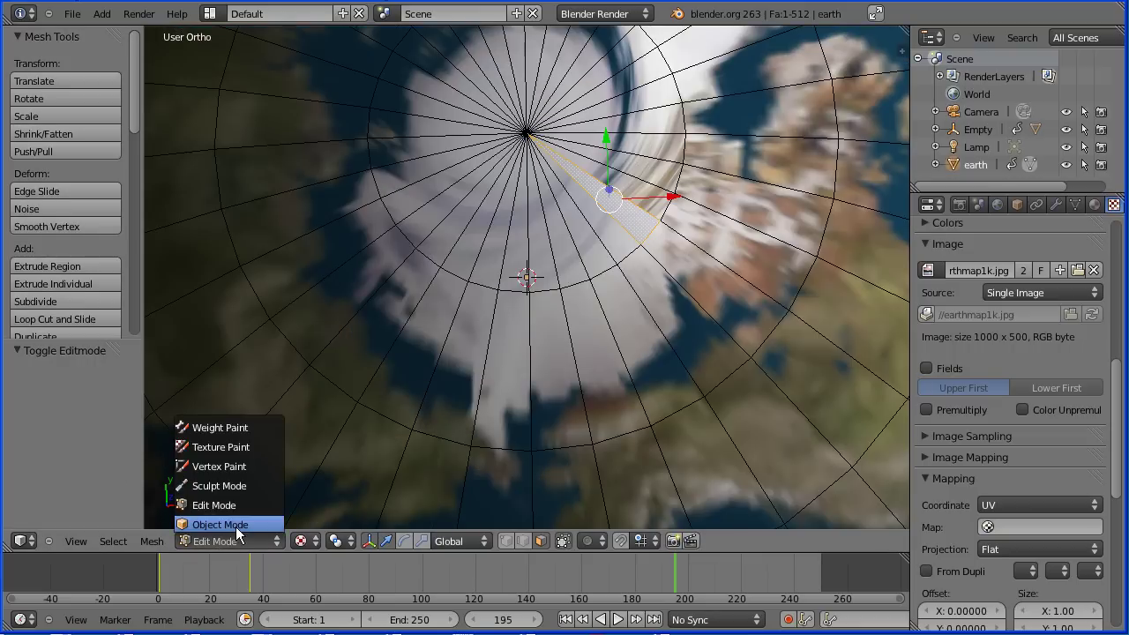
left_click(232, 525)
left_click(85, 542)
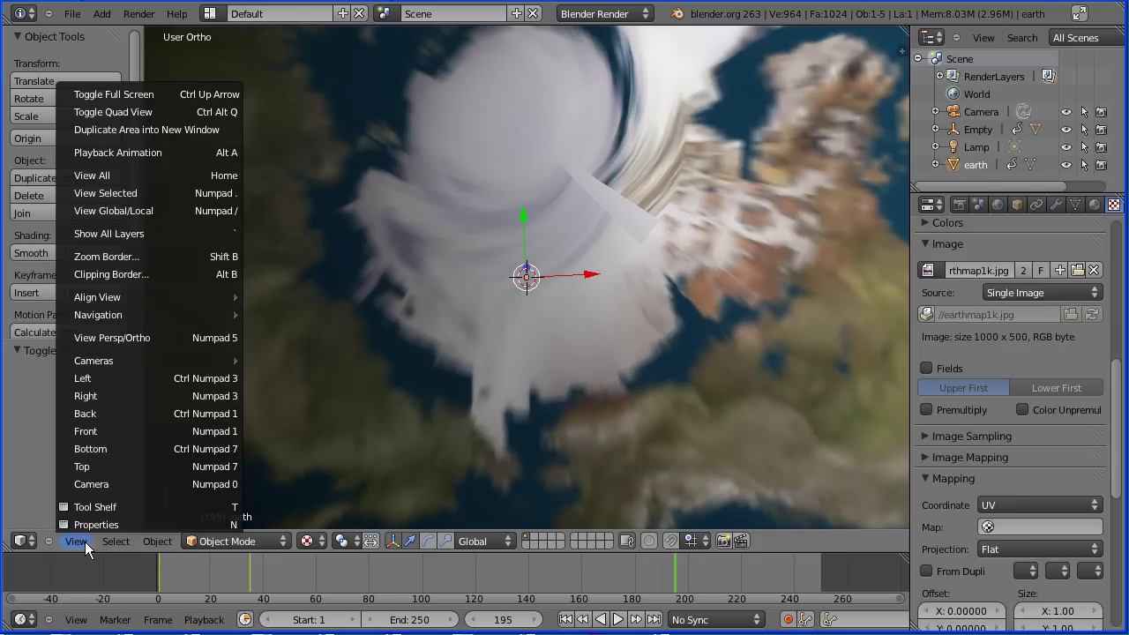
Switch to Front view, zoom out to frame the earth and moon, and play the animation
left_click(162, 430)
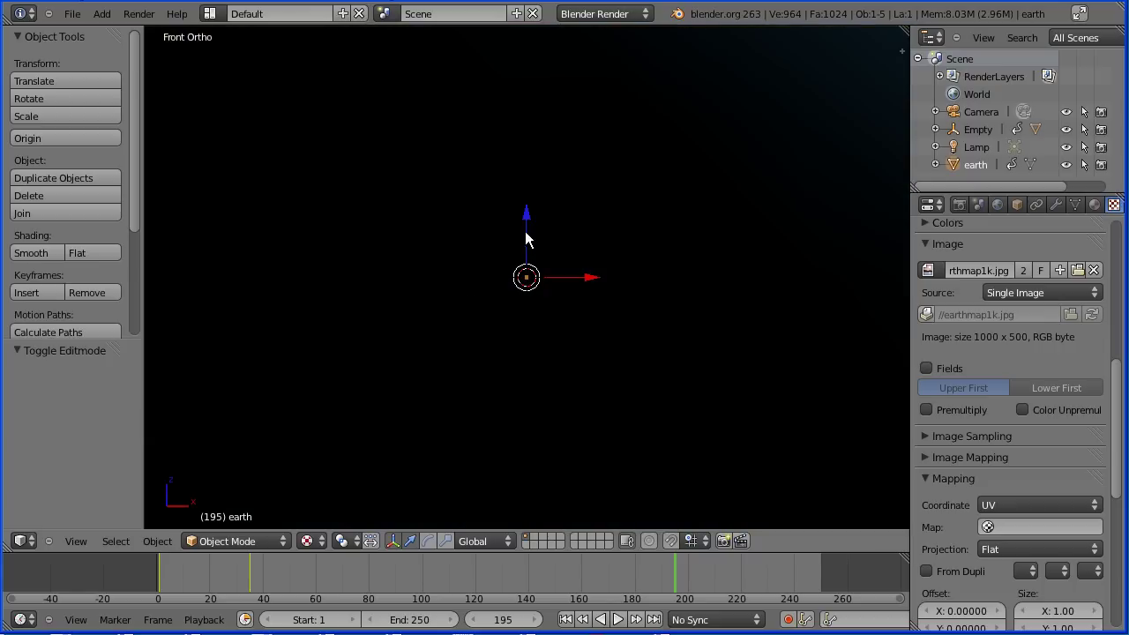
scroll(579, 259, "down", 6)
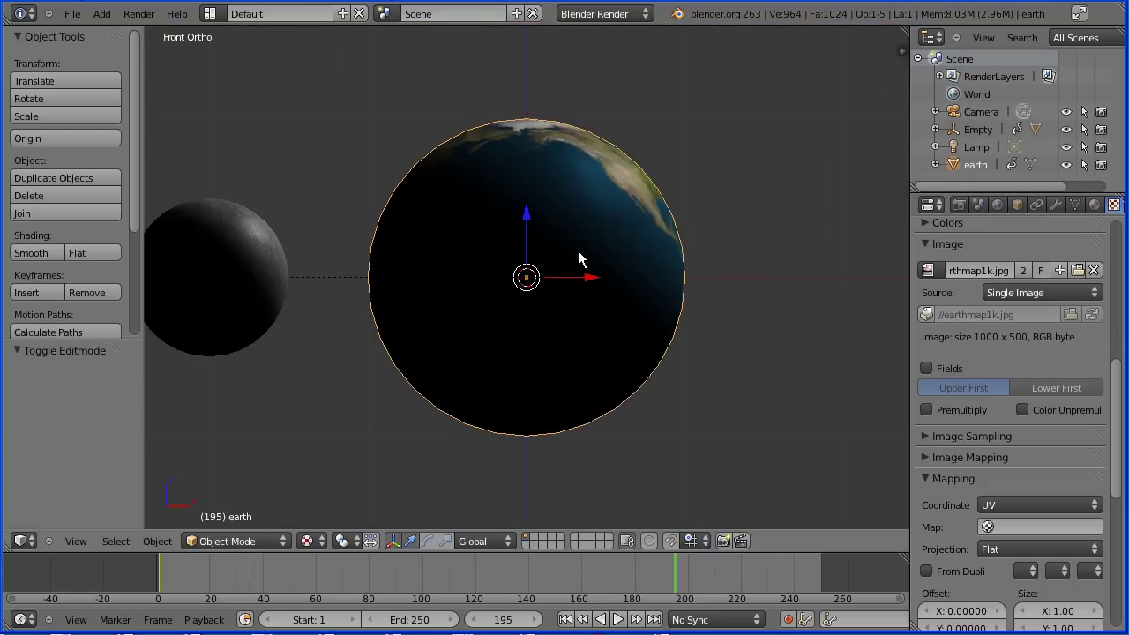
scroll(578, 258, "down", 3)
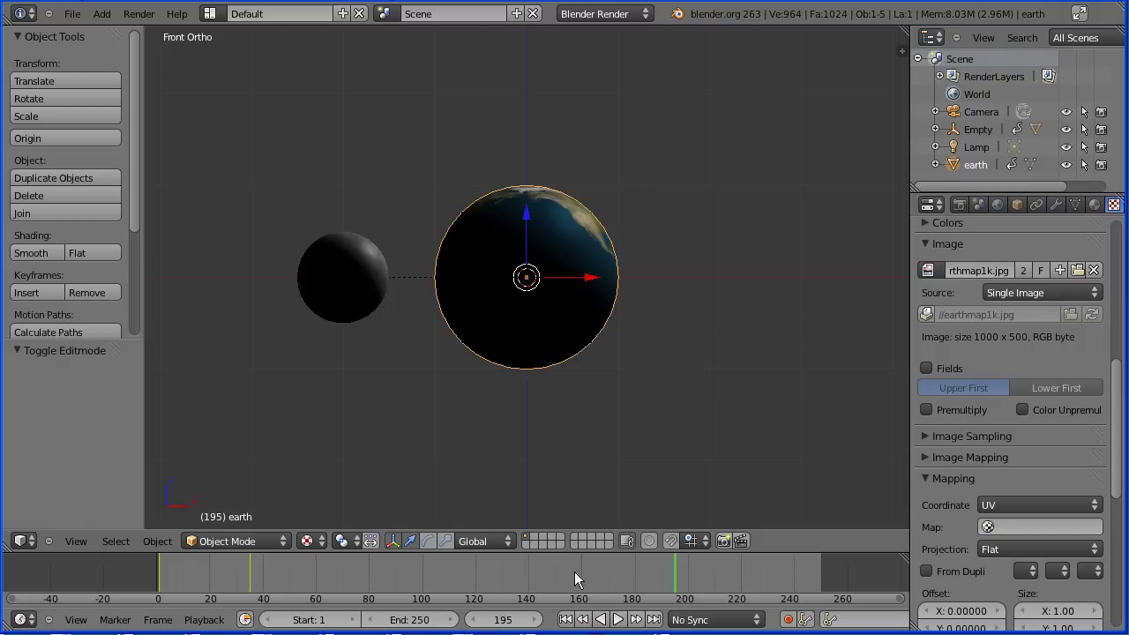
left_click(619, 620)
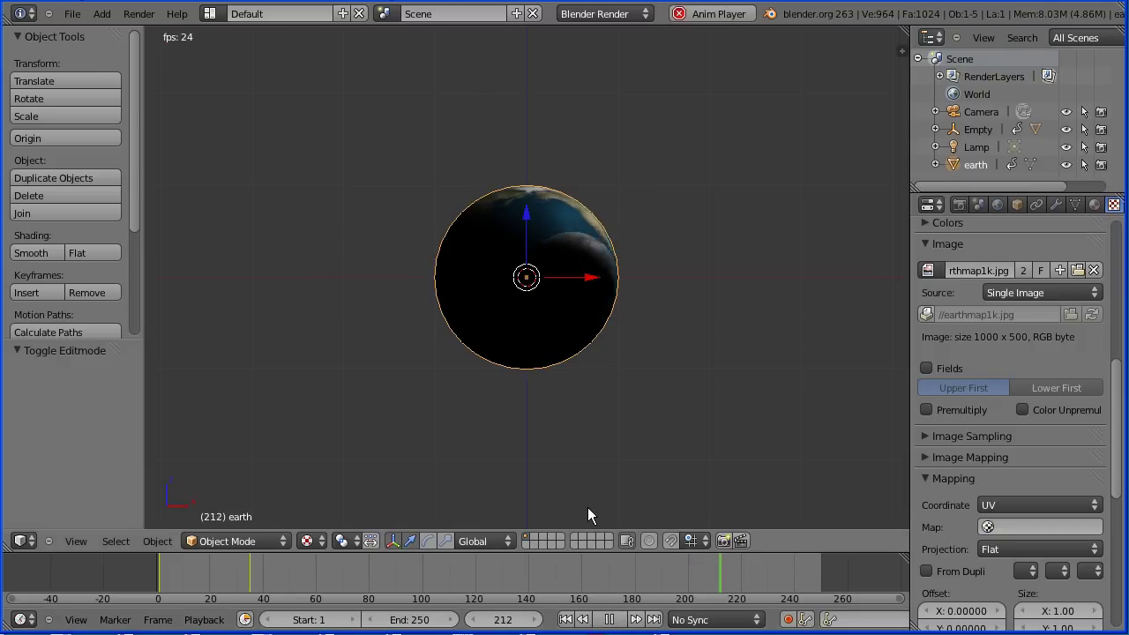